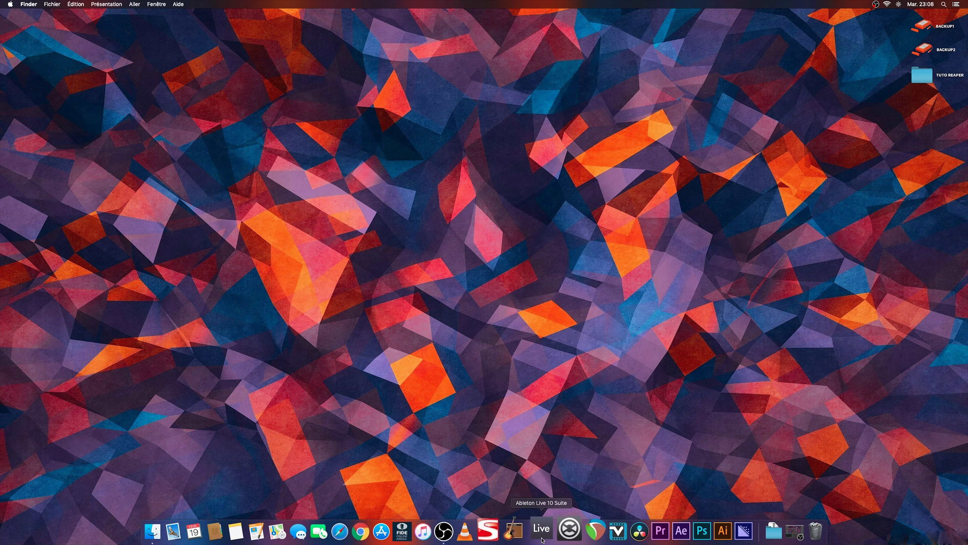
- Launch REAPER and open the project file secuencia.RPP from the secuencia folder
{"action": "left_click", "coordinate": [585, 528]}
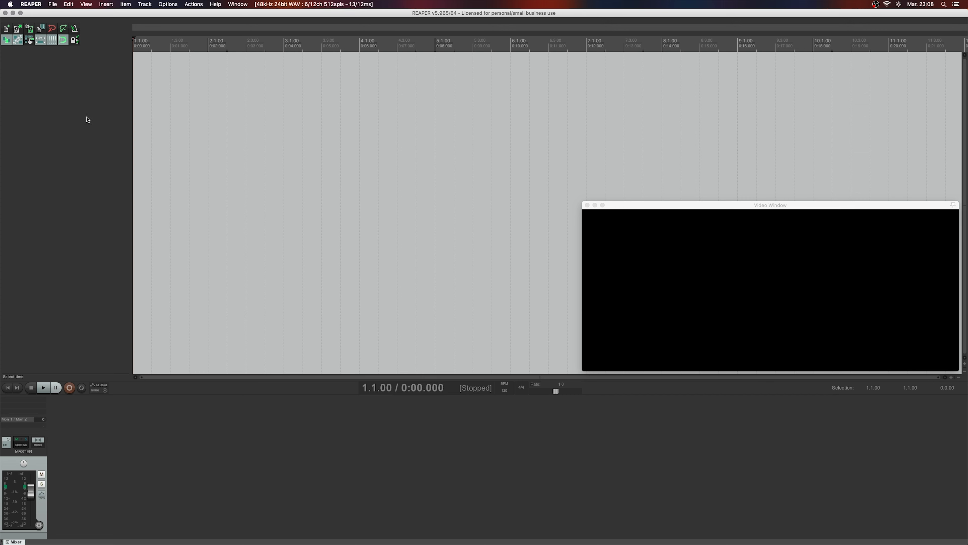
{"action": "left_click", "coordinate": [57, 5]}
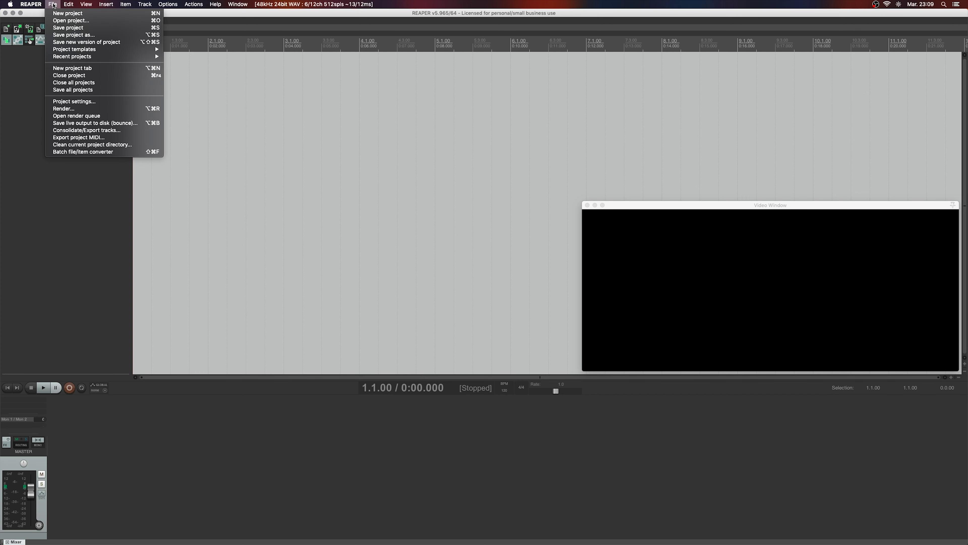
{"action": "left_click", "coordinate": [64, 21]}
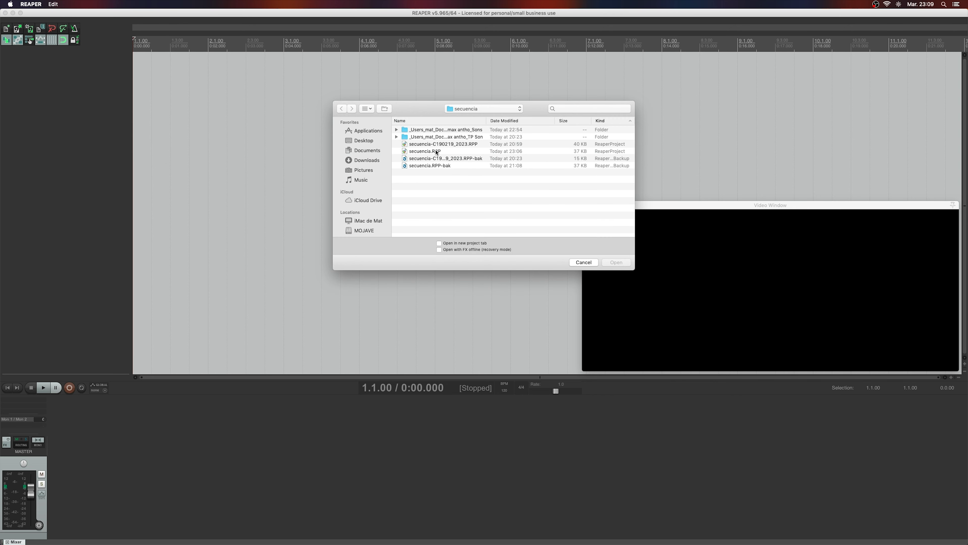
{"action": "left_click", "coordinate": [426, 152]}
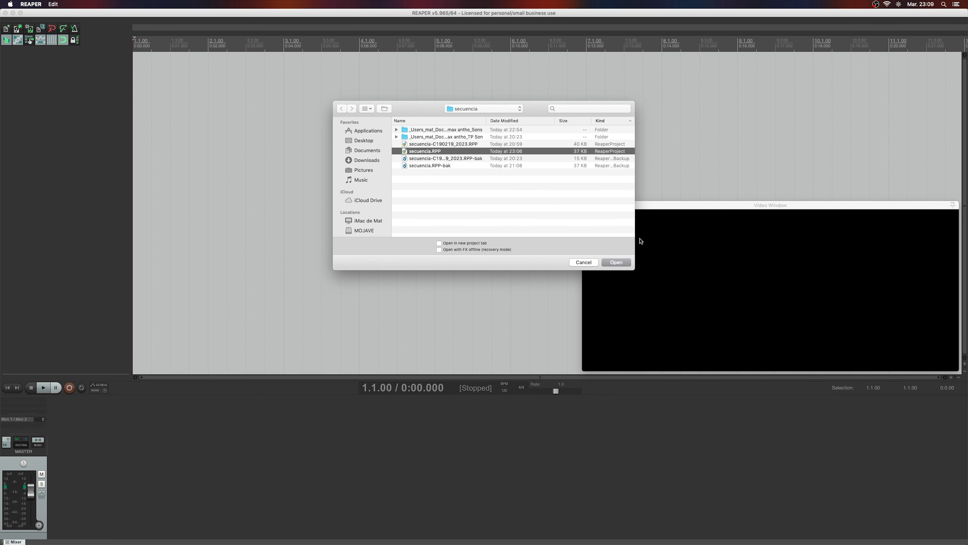
{"action": "left_click", "coordinate": [615, 263]}
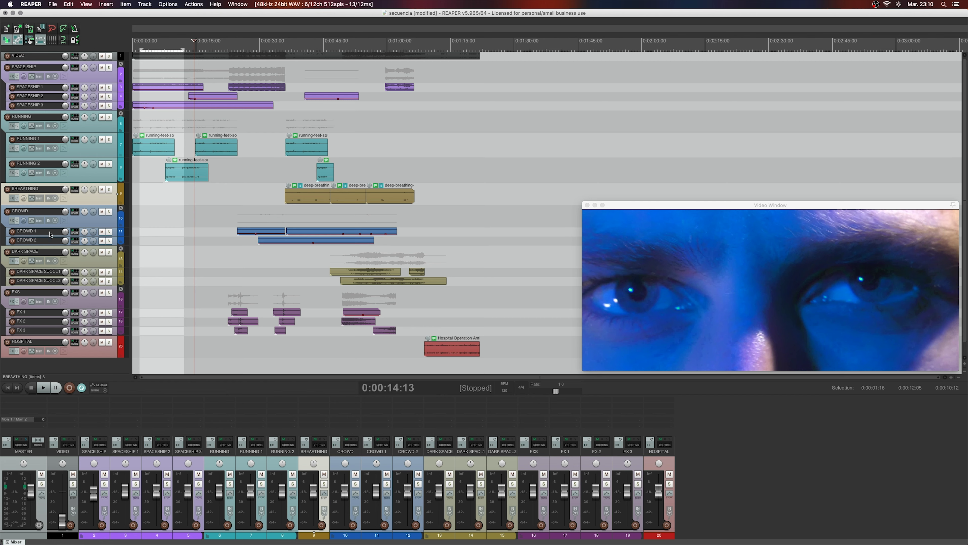
- Correct the misspelled name of the breathing track to BREATHING
{"action": "double_click", "coordinate": [26, 191]}
{"action": "left_click", "coordinate": [25, 192]}
{"action": "key", "text": "BackSpace"}
{"action": "key", "text": "Return"}
- Reduce the height of the RUNNING 1 and RUNNING 2 tracks together slightly, and deselect them
{"action": "left_click", "coordinate": [79, 155]}
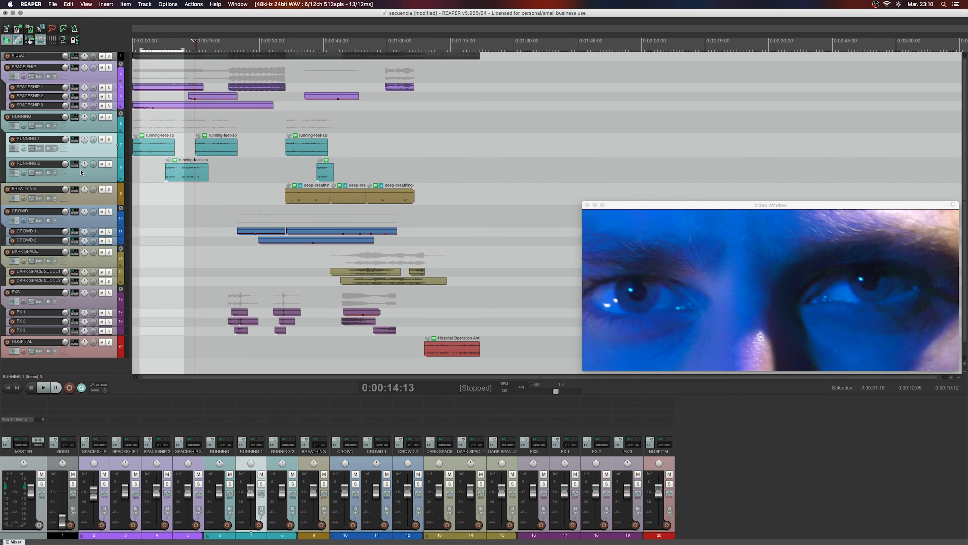
{"action": "left_click", "coordinate": [87, 182], "text": "shift"}
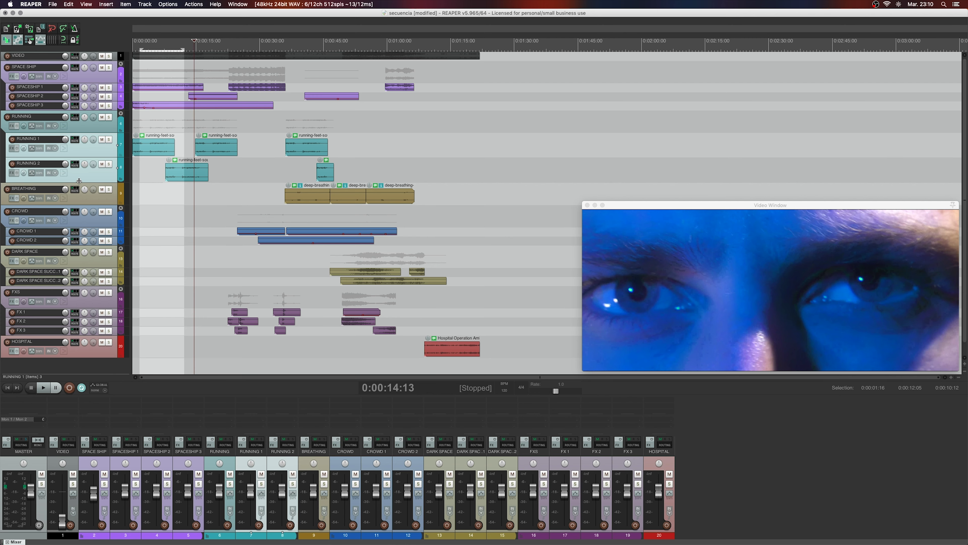
{"action": "left_click_drag", "start_coordinate": [79, 181], "coordinate": [79, 174]}
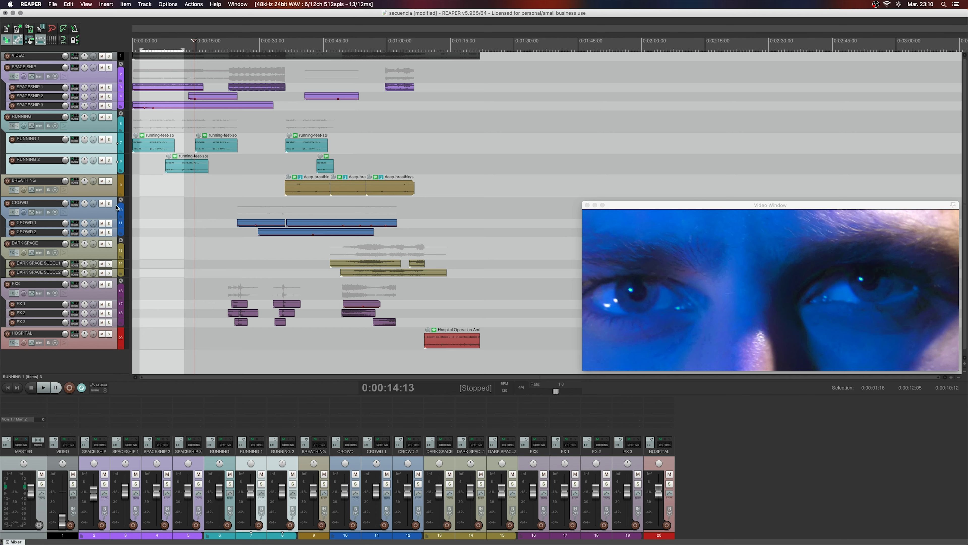
{"action": "left_click", "coordinate": [95, 366]}
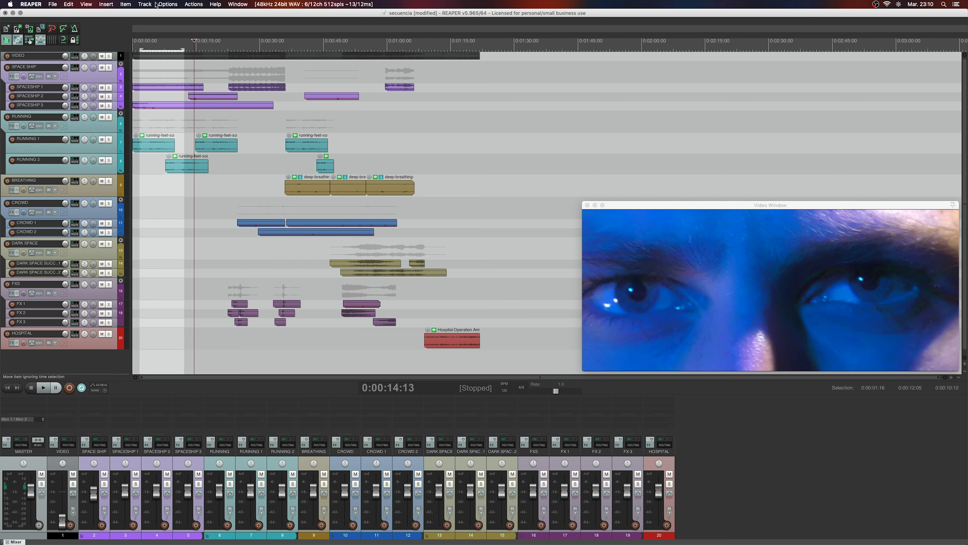
- Add a new track at the end of the track list, below HOSPITAL, and name it DIALOGUE1
{"action": "left_click", "coordinate": [145, 4]}
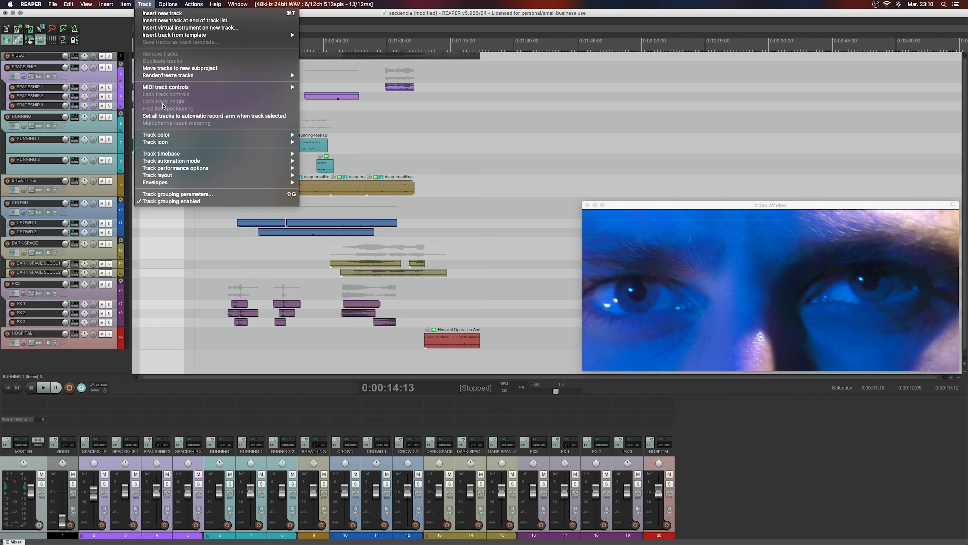
{"action": "left_click", "coordinate": [139, 163]}
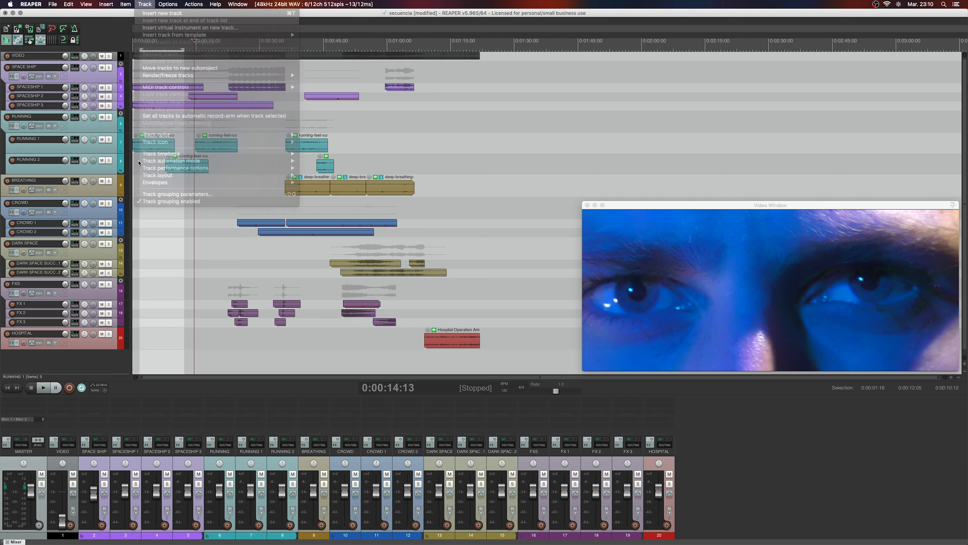
{"action": "scroll", "coordinate": [92, 326], "scroll_direction": "down", "scroll_amount": 2}
{"action": "double_click", "coordinate": [87, 327]}
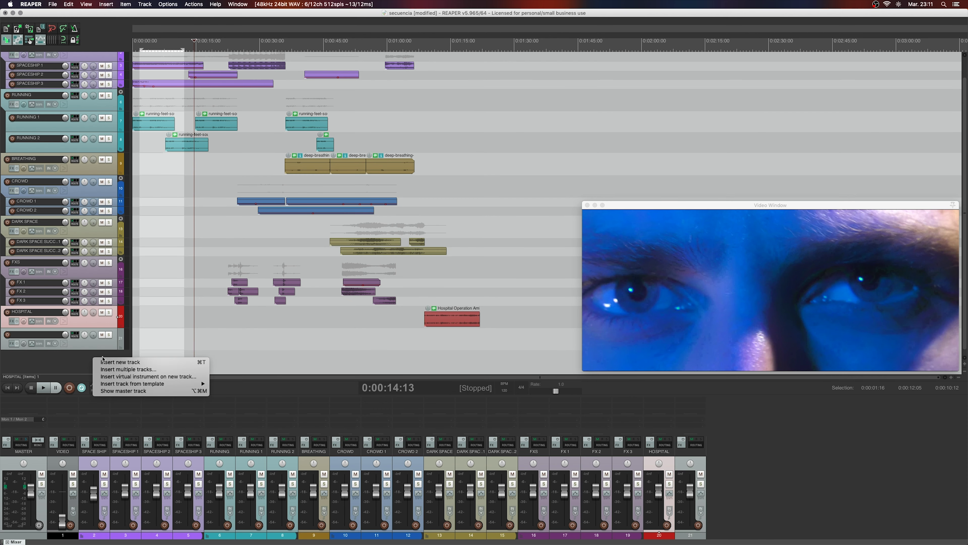
{"action": "double_click", "coordinate": [34, 335]}
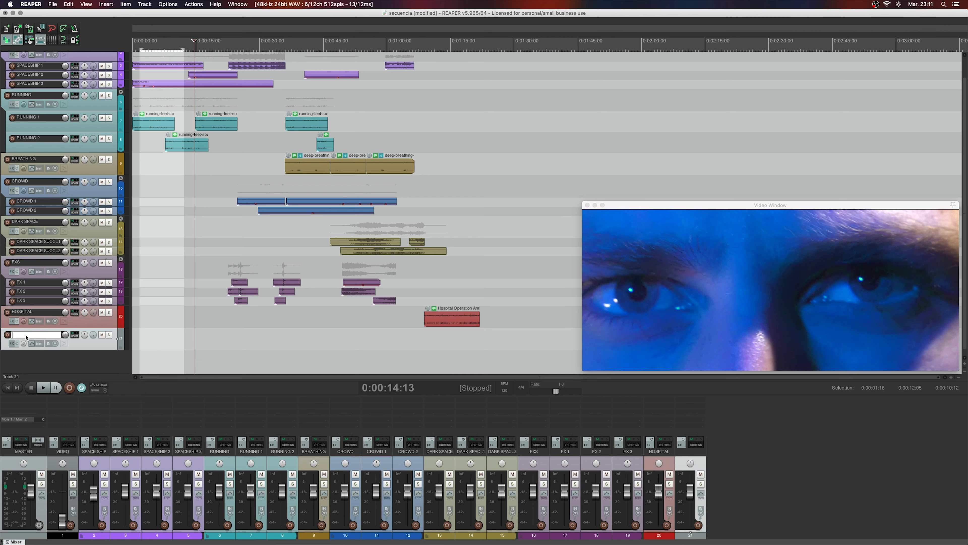
{"action": "type", "text": "DiALOGUE1"}
{"action": "key", "text": "Return"}
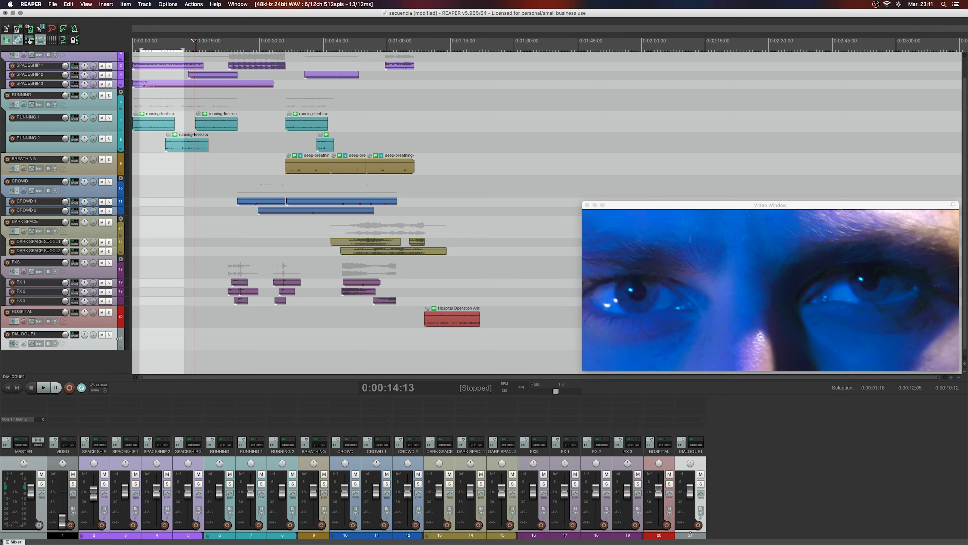
- Give the DIALOGUE1 track a bright yellow custom color
{"action": "right_click", "coordinate": [88, 348]}
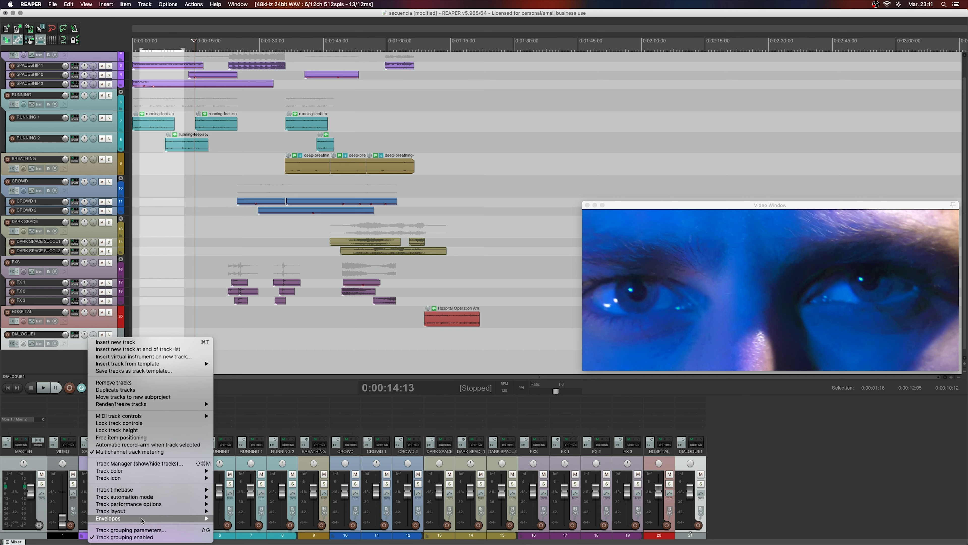
{"action": "mouse_move", "coordinate": [148, 471]}
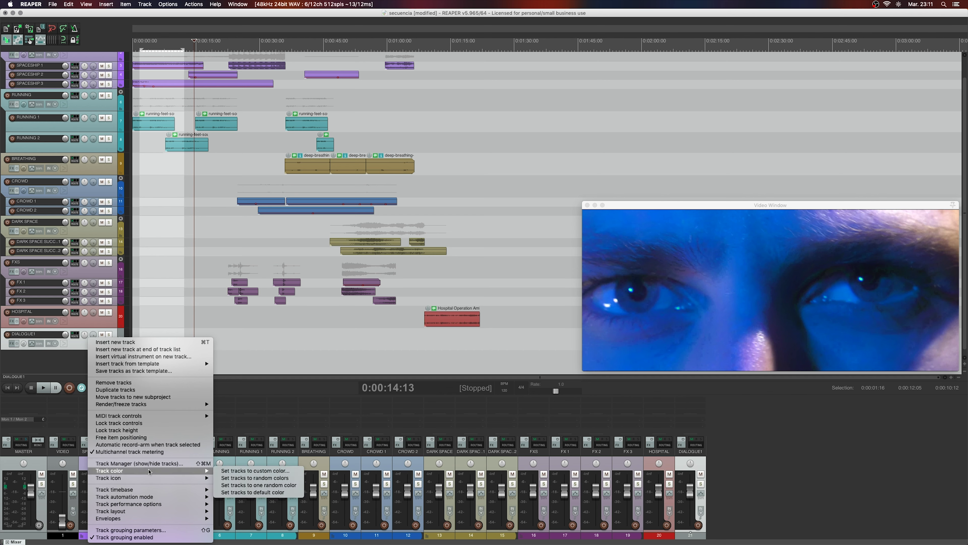
{"action": "left_click", "coordinate": [253, 472]}
{"action": "left_click_drag", "start_coordinate": [500, 158], "coordinate": [495, 147]}
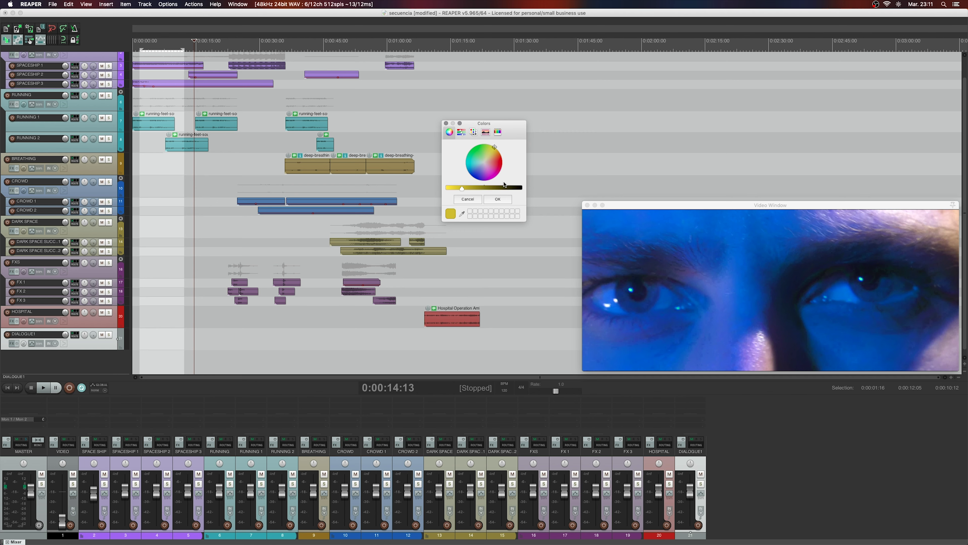
{"action": "left_click_drag", "start_coordinate": [461, 189], "coordinate": [455, 190]}
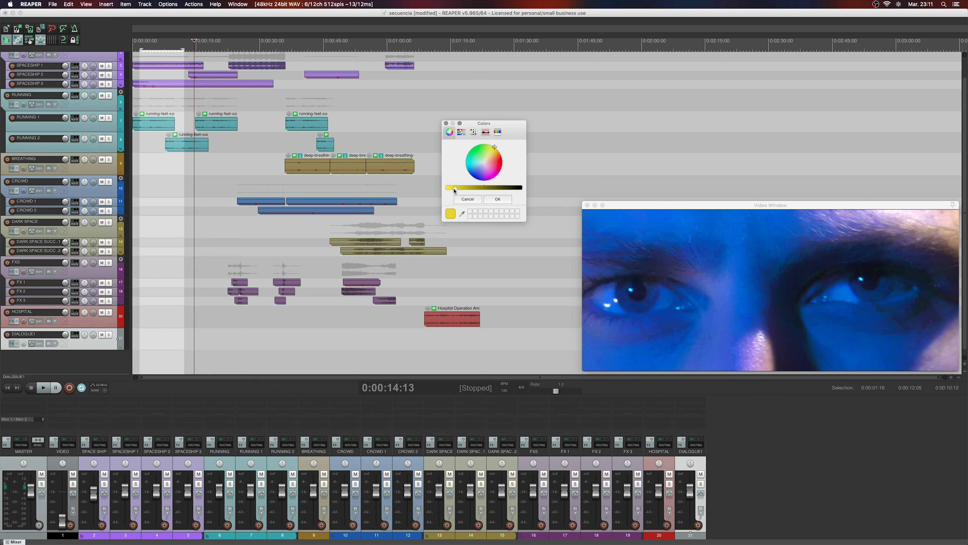
{"action": "left_click", "coordinate": [497, 199]}
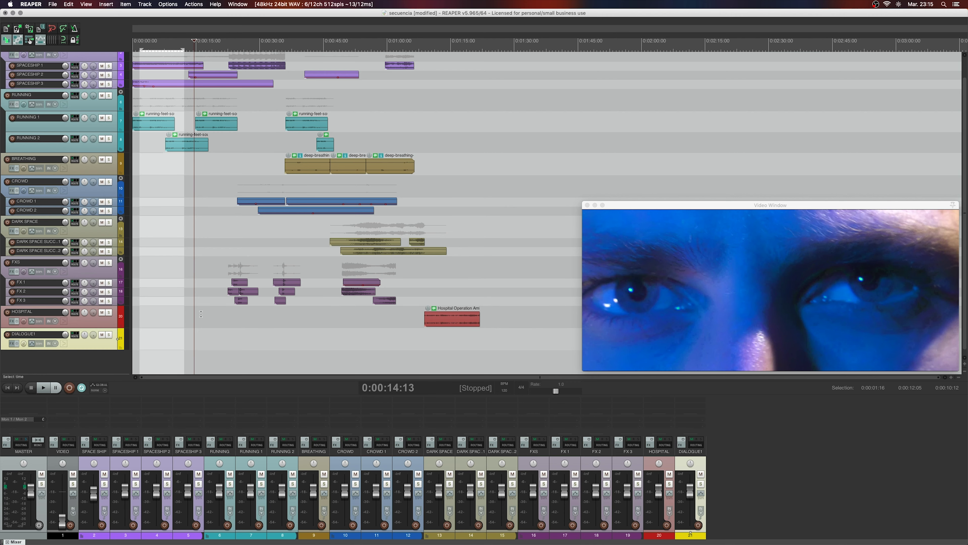
- Switch to Finder and preview 1-1-001.WAV from the Sons additionnel en TP subfolder of TUTO REAPER
{"action": "key", "text": "ctrl+Right"}
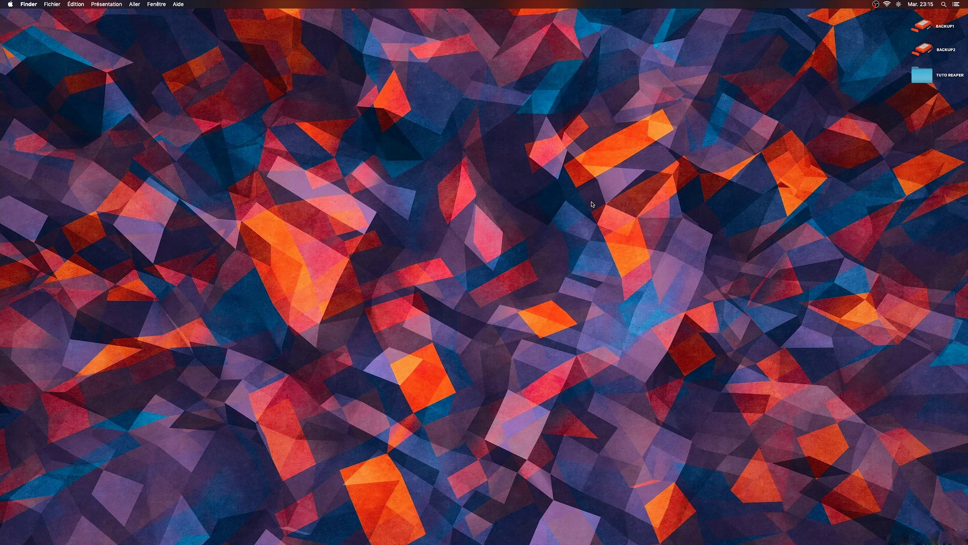
{"action": "double_click", "coordinate": [923, 80]}
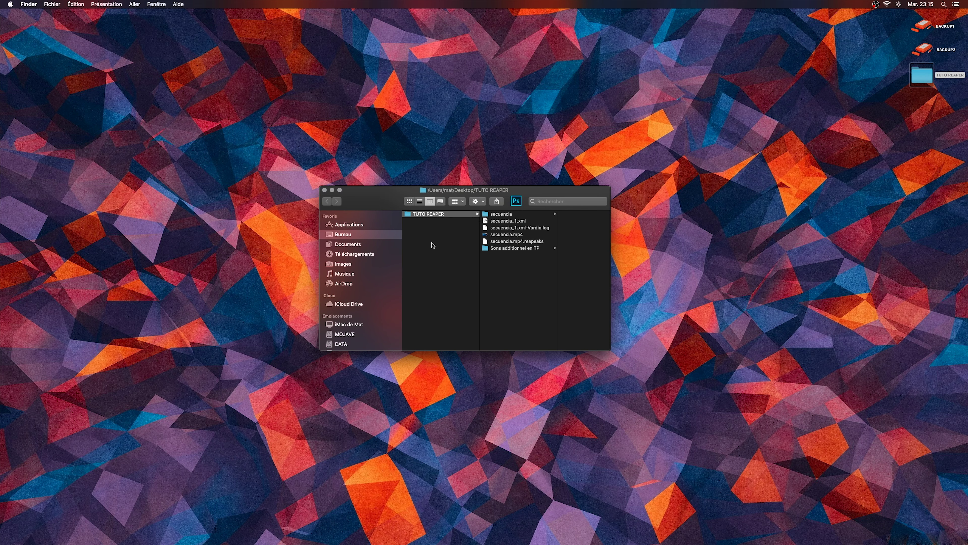
{"action": "left_click", "coordinate": [503, 249]}
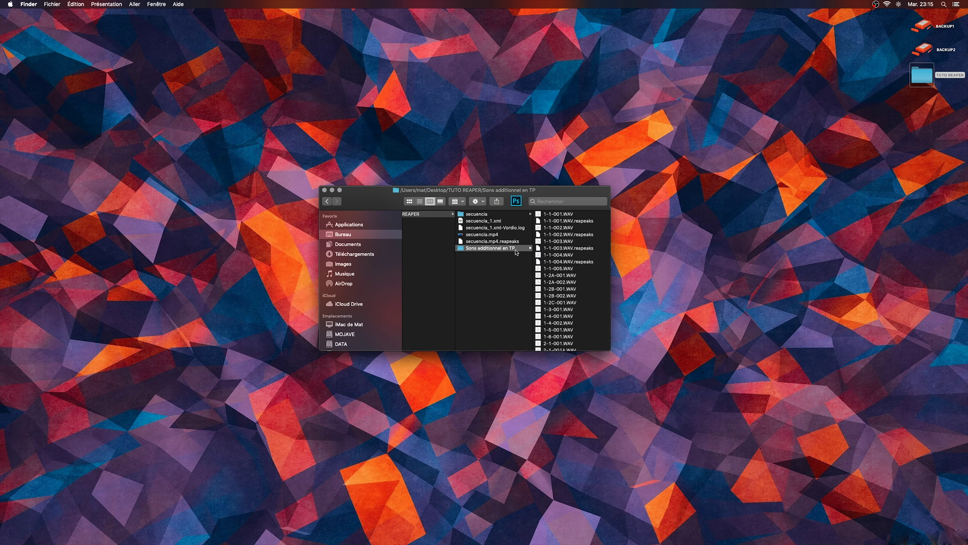
{"action": "left_click", "coordinate": [555, 215]}
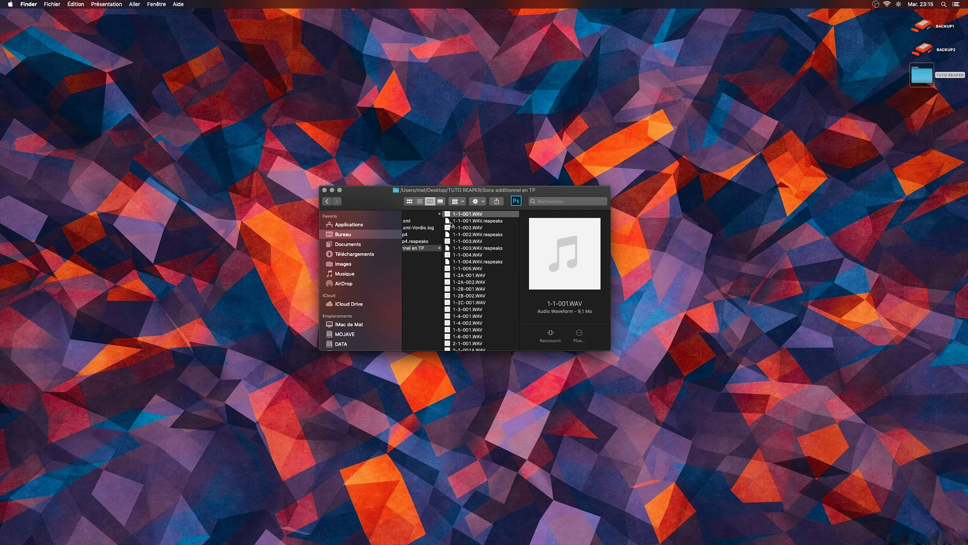
{"action": "key", "text": "space"}
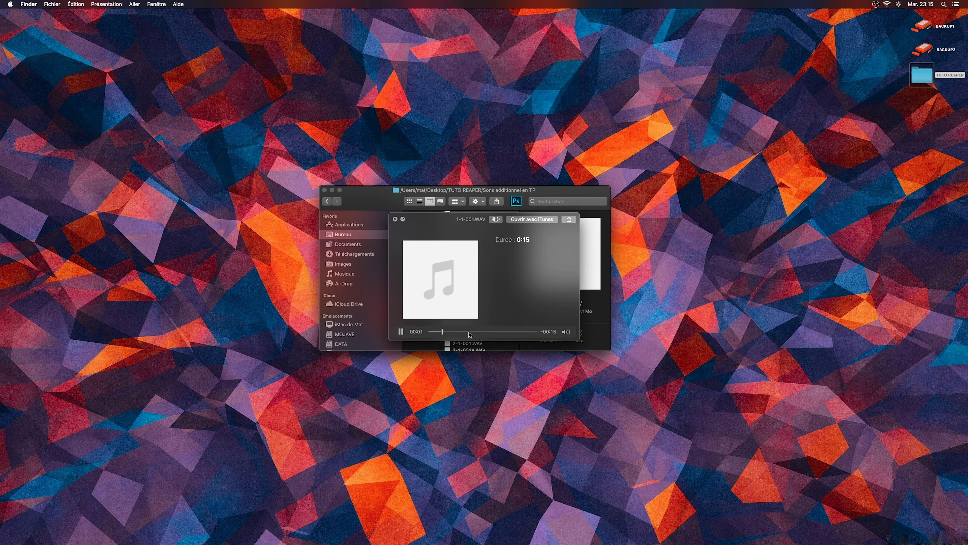
{"action": "left_click", "coordinate": [469, 331]}
{"action": "left_click", "coordinate": [395, 219]}
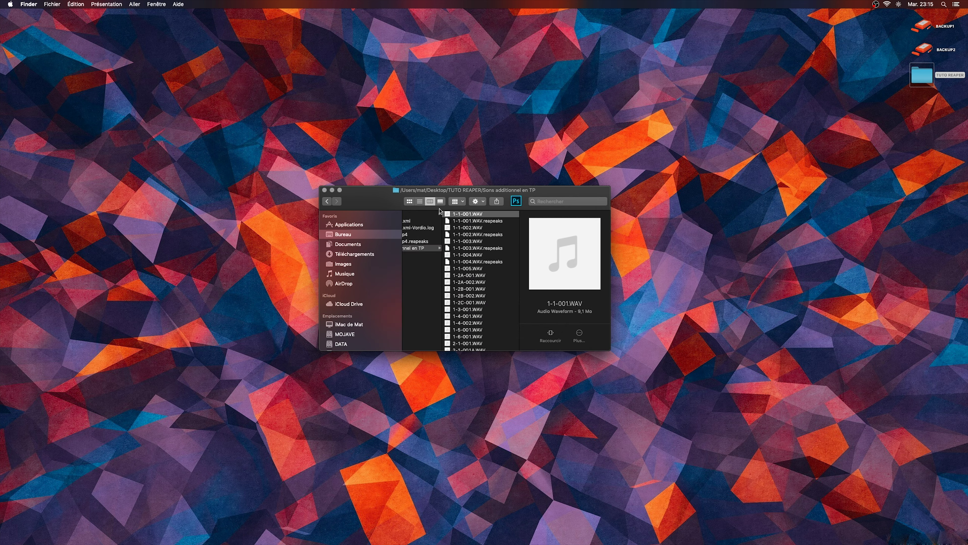
- Place 1-1-001.WAV from Finder on REAPER's DIALOGUE1 track at about 9 seconds and increase the track's height
{"action": "left_click_drag", "start_coordinate": [447, 215], "coordinate": [172, 343]}
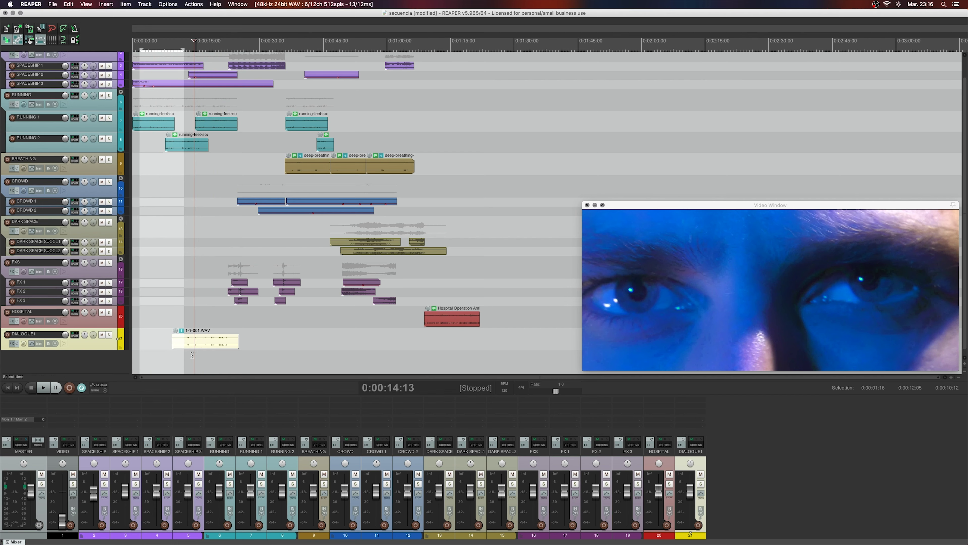
{"action": "left_click_drag", "start_coordinate": [96, 350], "coordinate": [94, 366]}
{"action": "scroll", "coordinate": [175, 345], "scroll_direction": "down", "scroll_amount": 1}
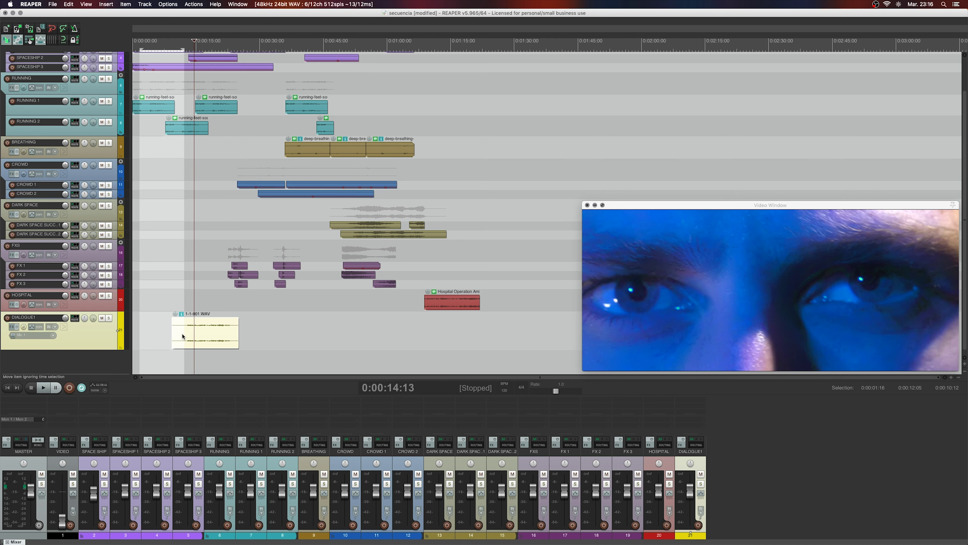
- Solo the DIALOGUE1 track and play the project from about 8 seconds, just before the 1-1-001.WAV clip
{"action": "scroll", "coordinate": [147, 336], "scroll_direction": "up", "scroll_amount": 10}
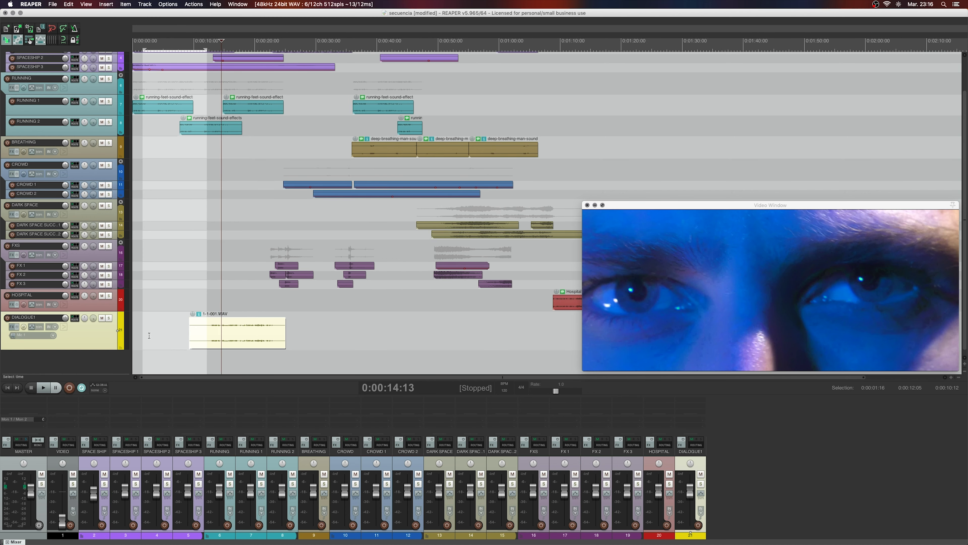
{"action": "left_click", "coordinate": [108, 318]}
{"action": "left_click", "coordinate": [263, 337]}
{"action": "key", "text": "space"}
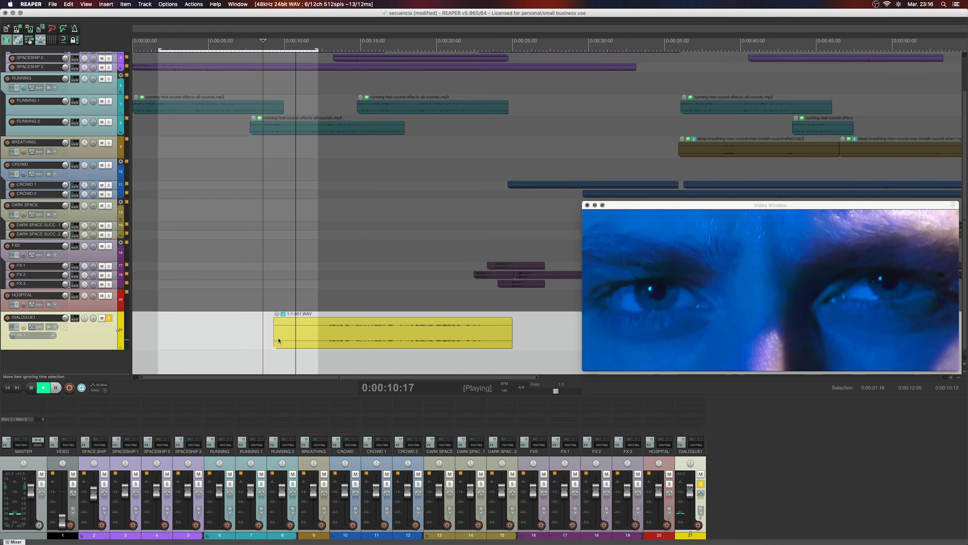
{"action": "key", "text": "space"}
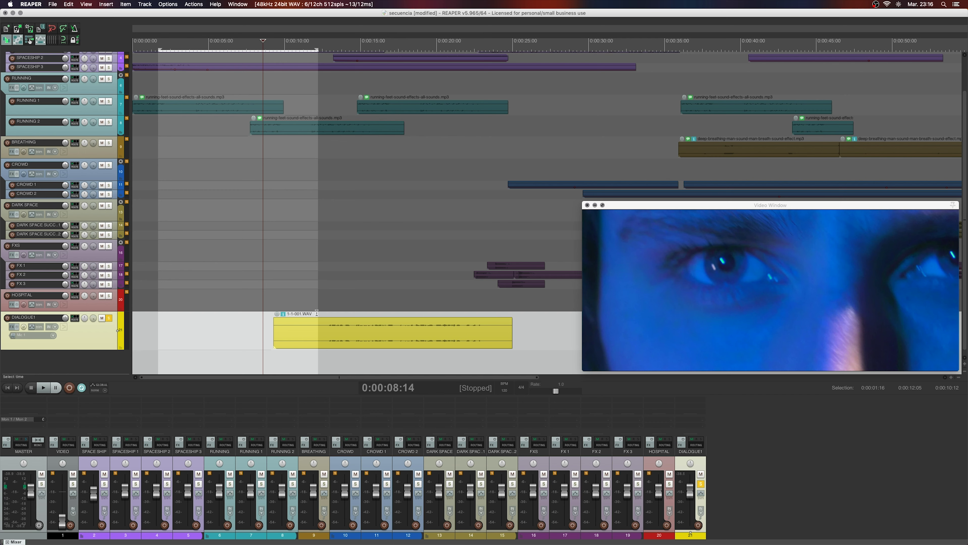
- Delete the 1-1-001.WAV clip from the DIALOGUE1 track
{"action": "left_click", "coordinate": [385, 340]}
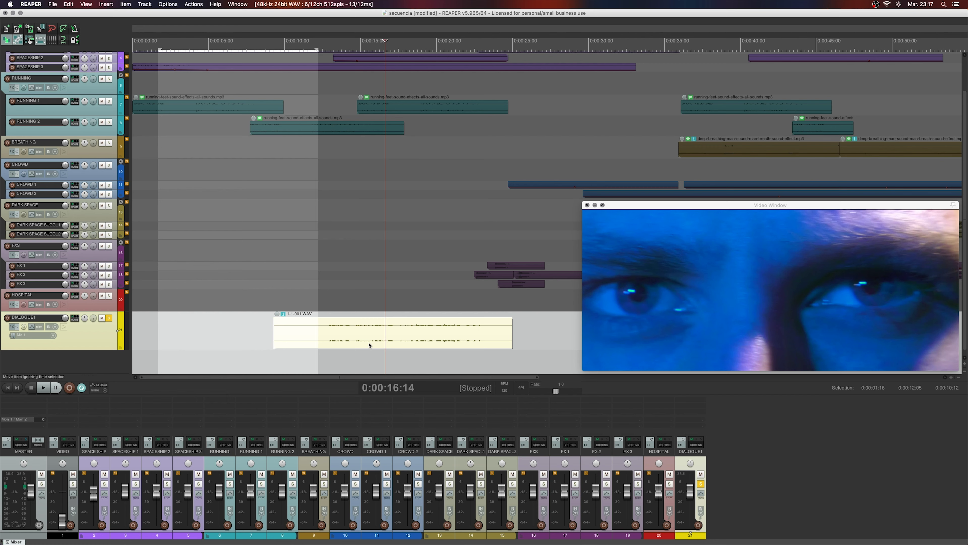
{"action": "left_click", "coordinate": [346, 339]}
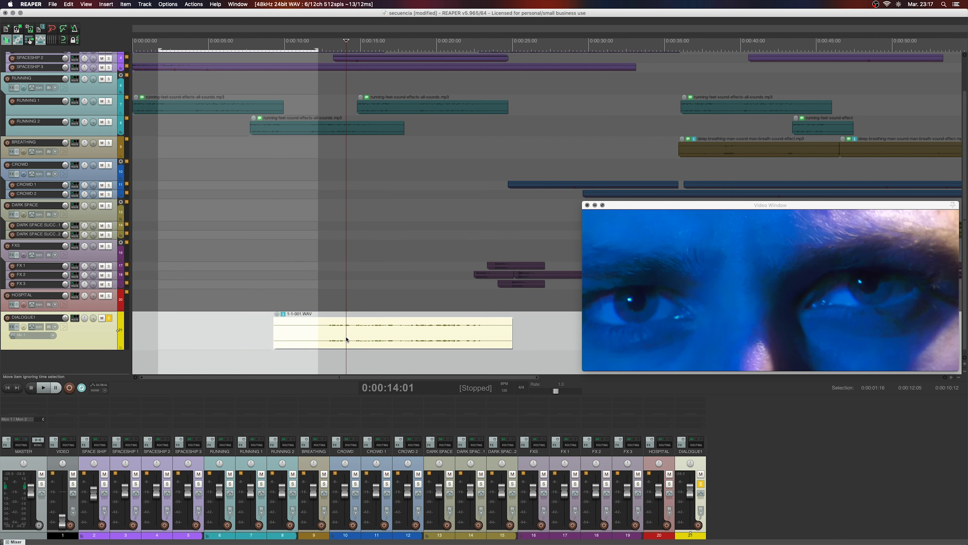
{"action": "key", "text": "Delete"}
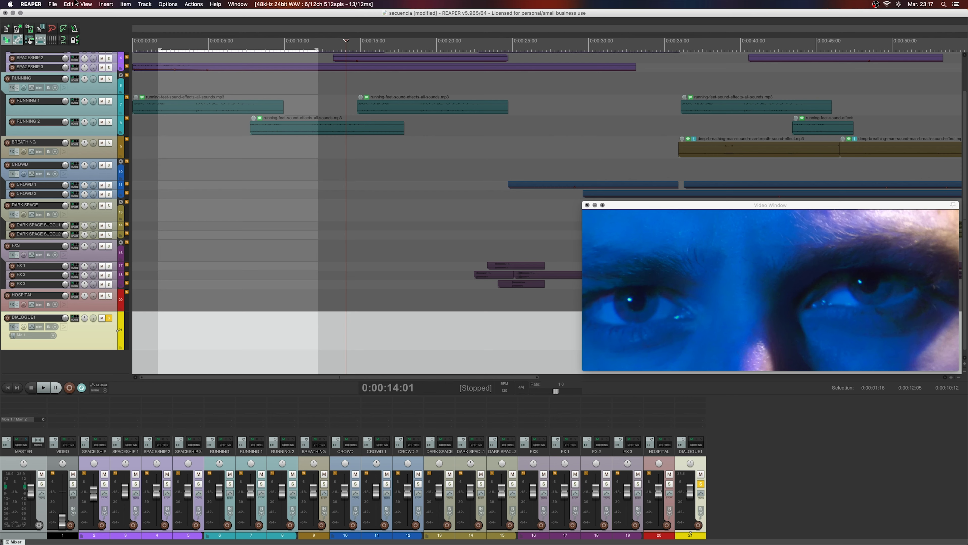
- Show the Media Explorer for browsing audio files
{"action": "left_click", "coordinate": [85, 4]}
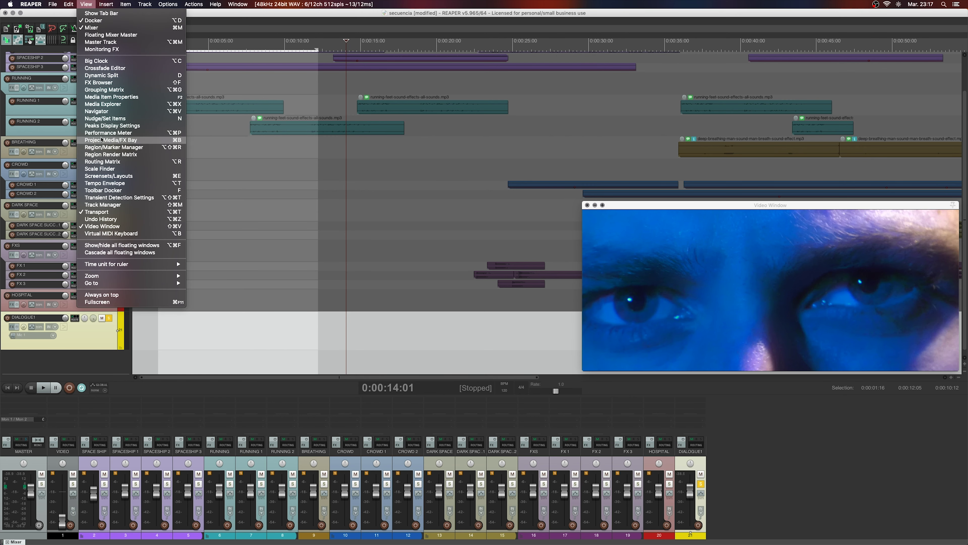
{"action": "left_click", "coordinate": [103, 105]}
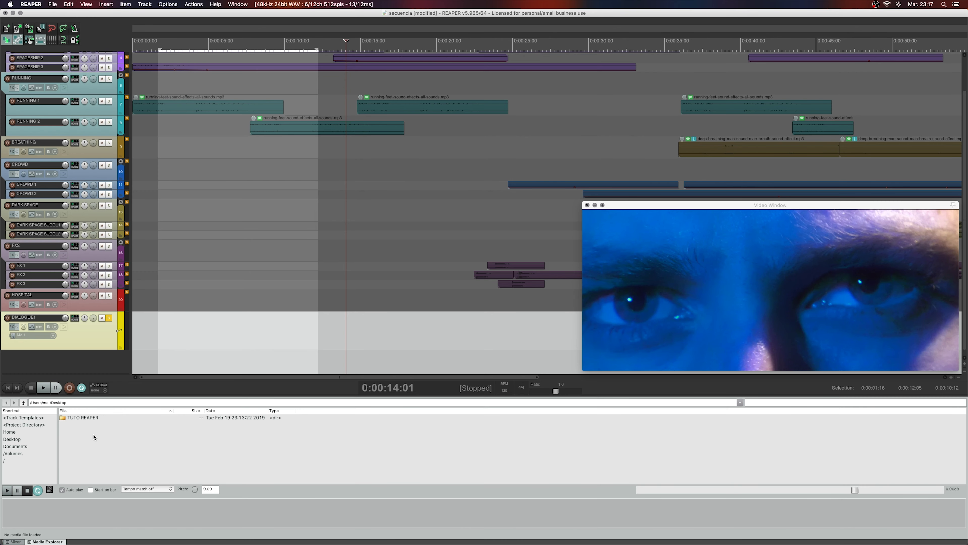
- Browse the Media Explorer to Desktop/TUTO REAPER/Sons additionnel en TP and preview 1-1-001.WAV
{"action": "left_click", "coordinate": [17, 439]}
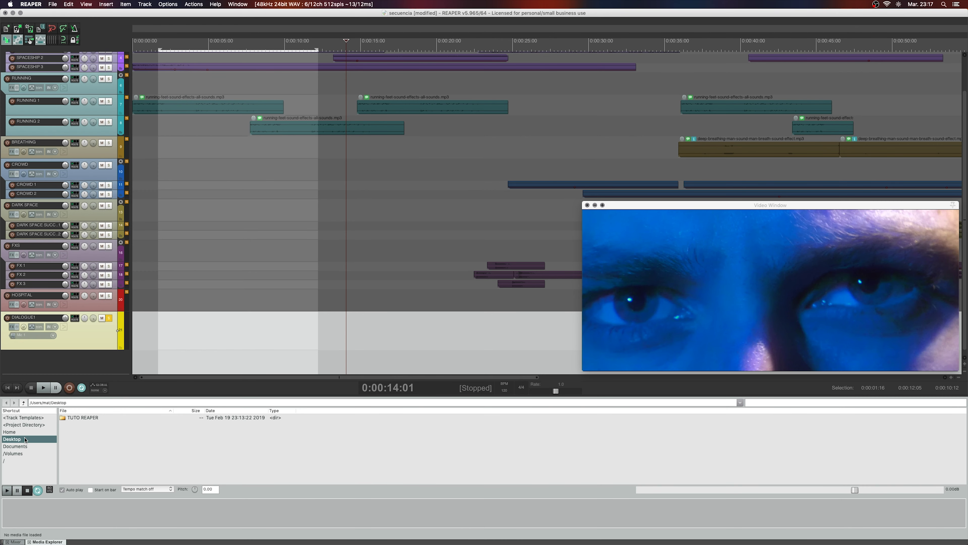
{"action": "left_click", "coordinate": [76, 417]}
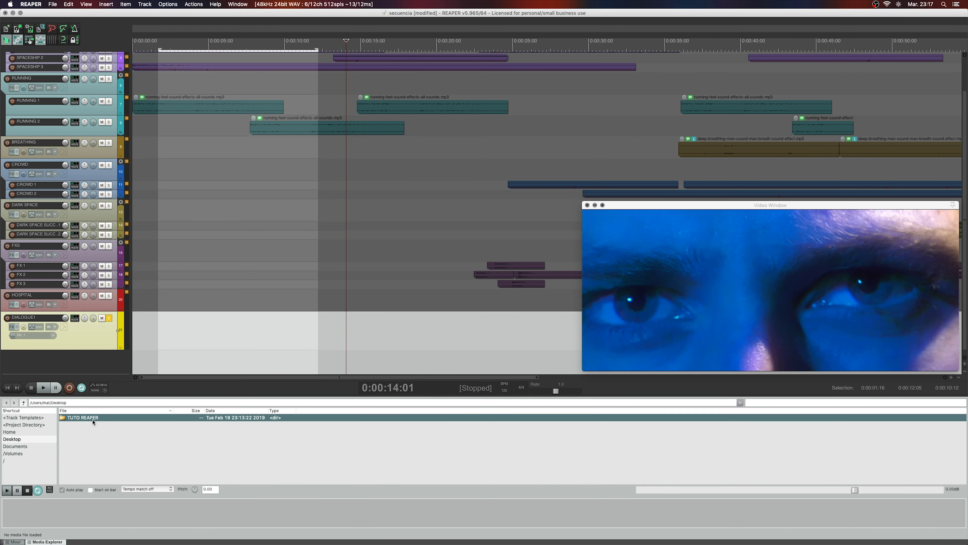
{"action": "double_click", "coordinate": [64, 418]}
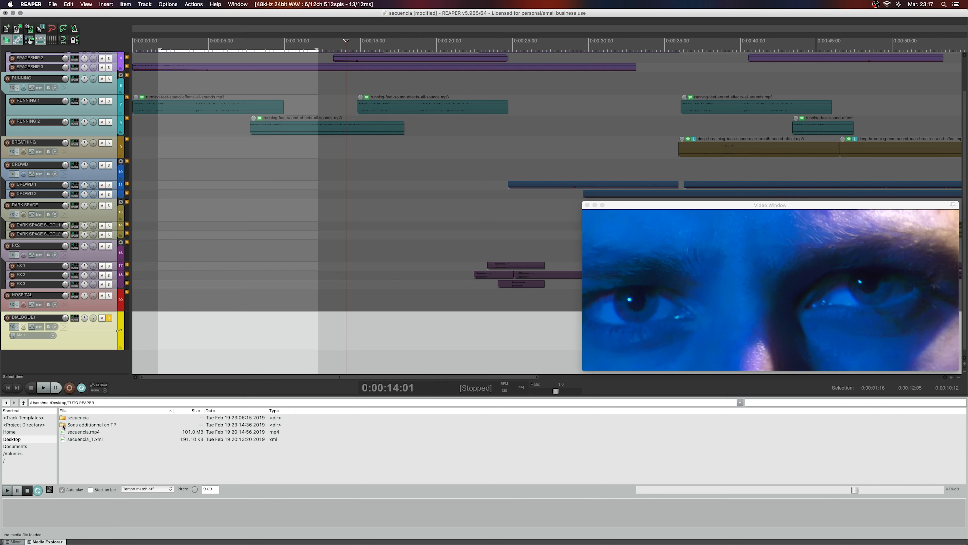
{"action": "double_click", "coordinate": [63, 425]}
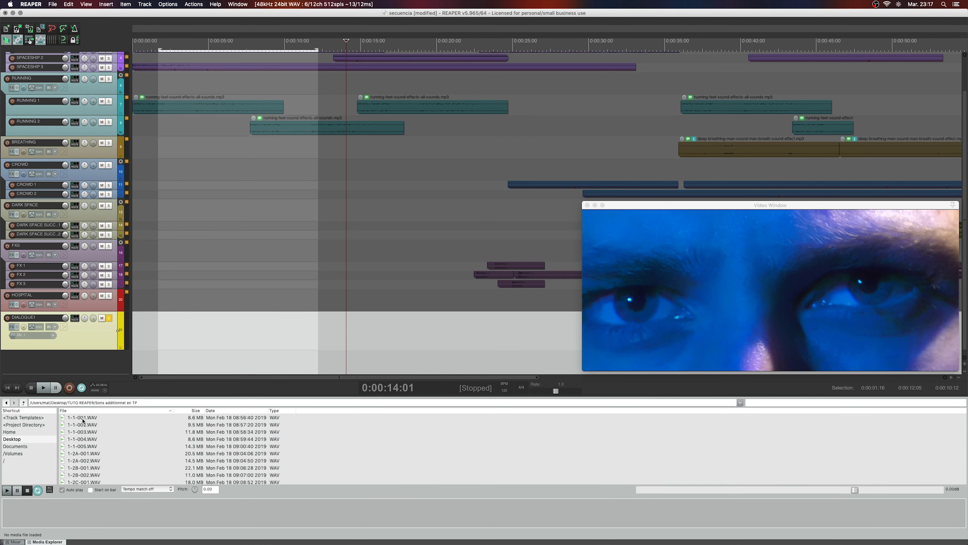
{"action": "left_click", "coordinate": [85, 420]}
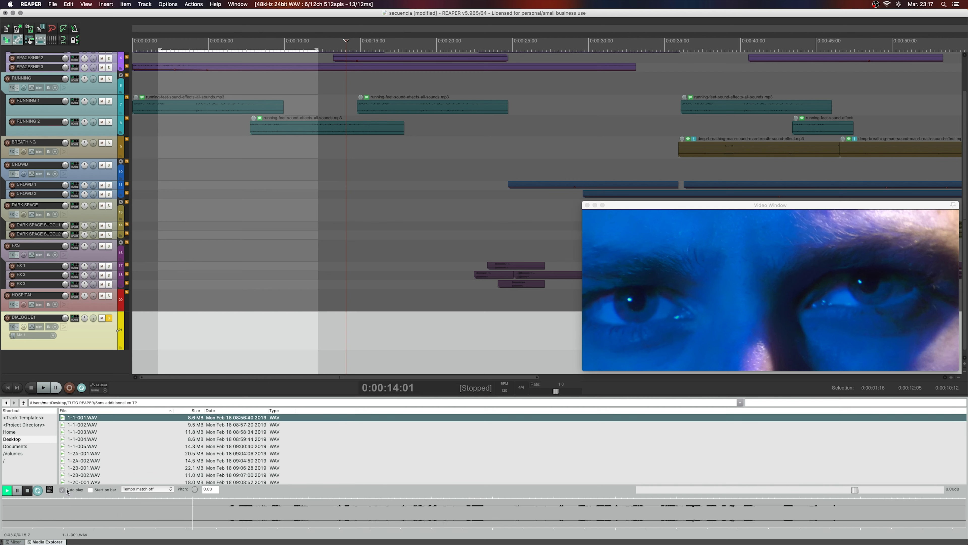
{"action": "key", "text": "space"}
- Set the preview volume to +3.54 dB and the pitch to 5.75, and preview 1-1-001.WAV from its first sound
{"action": "left_click_drag", "start_coordinate": [855, 490], "coordinate": [878, 490]}
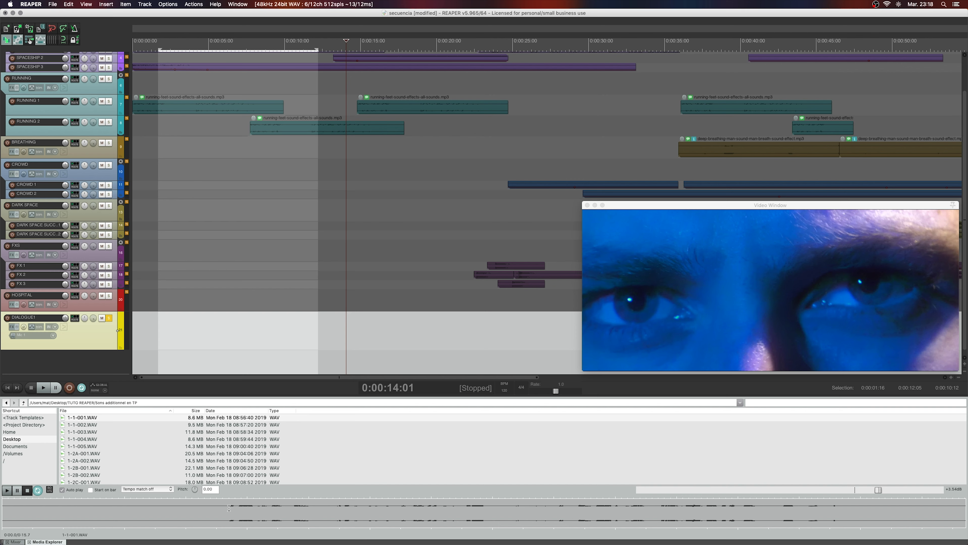
{"action": "left_click_drag", "start_coordinate": [196, 489], "coordinate": [195, 485]}
{"action": "left_click", "coordinate": [232, 515]}
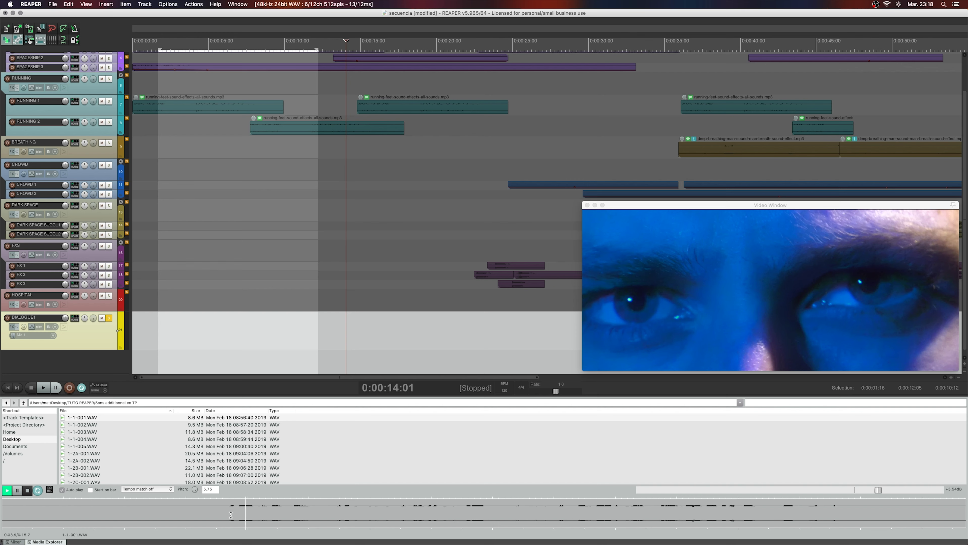
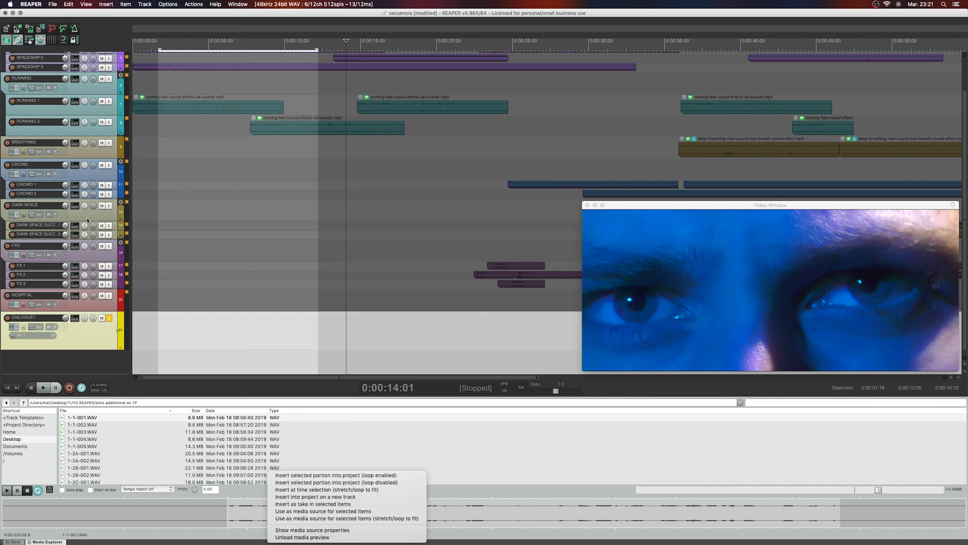
- Insert the selected portion of 1-1-001.WAV with loop disabled on DIALOGUE1 at 0:00:14:01 and play it
{"action": "key", "text": "Escape"}
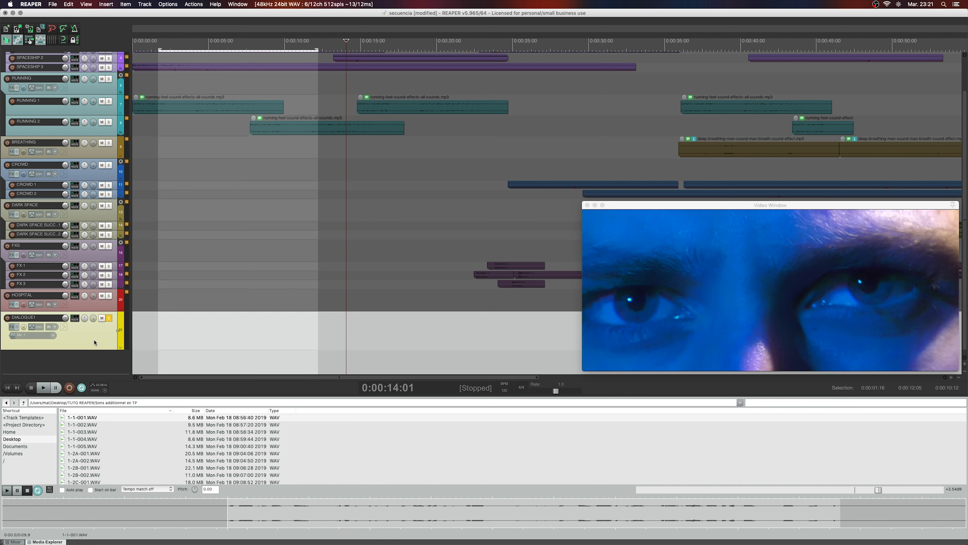
{"action": "right_click", "coordinate": [338, 509]}
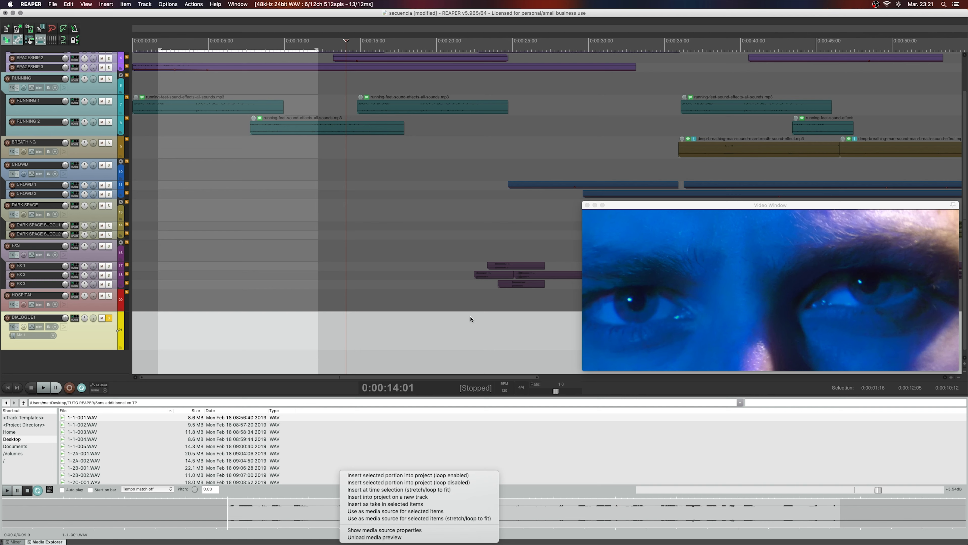
{"action": "left_click", "coordinate": [410, 482]}
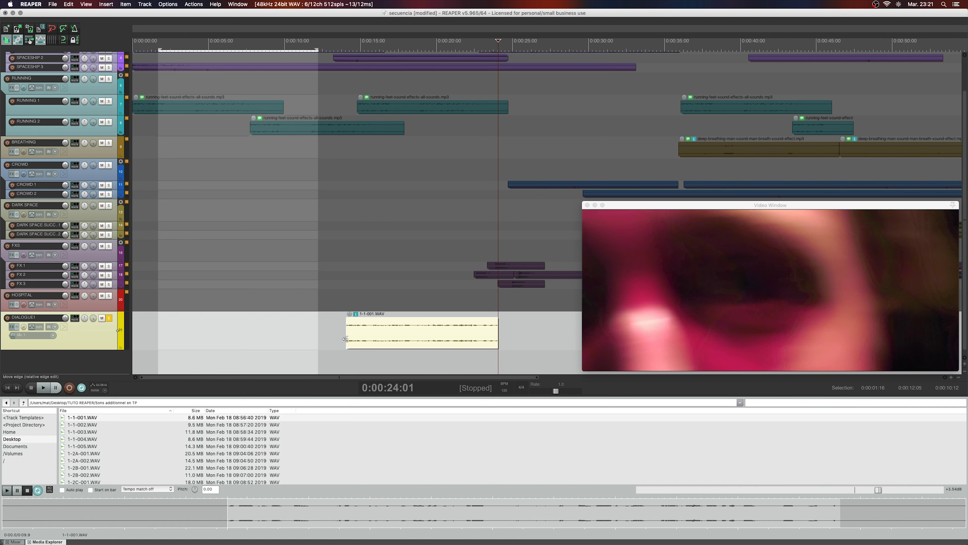
{"action": "left_click", "coordinate": [346, 355]}
{"action": "key", "text": "space"}
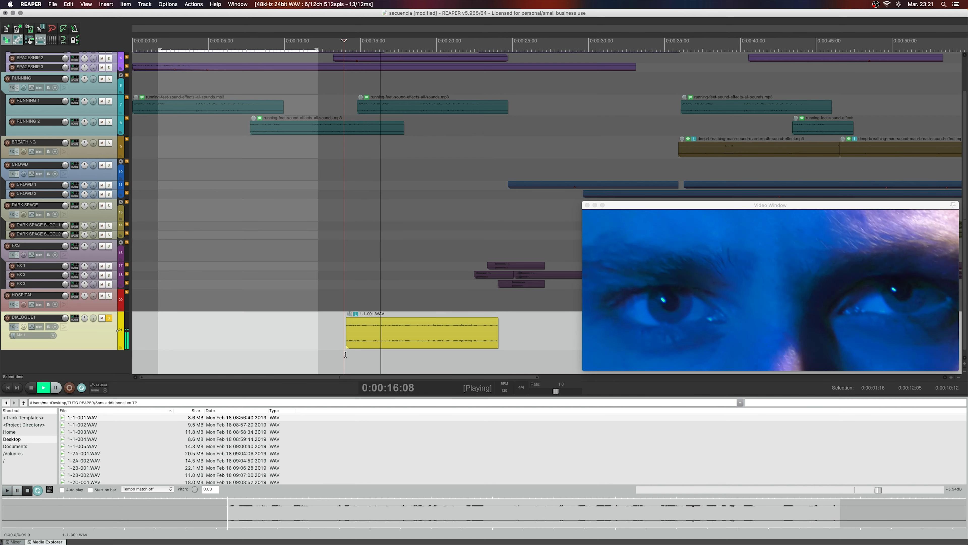
{"action": "key", "text": "space"}
- Insert a portion of 1-1-001.WAV about 1.4 s long with loop enabled at 0:00:25:14 and extend its end to about 29.5 seconds
{"action": "left_click_drag", "start_coordinate": [228, 513], "coordinate": [314, 513]}
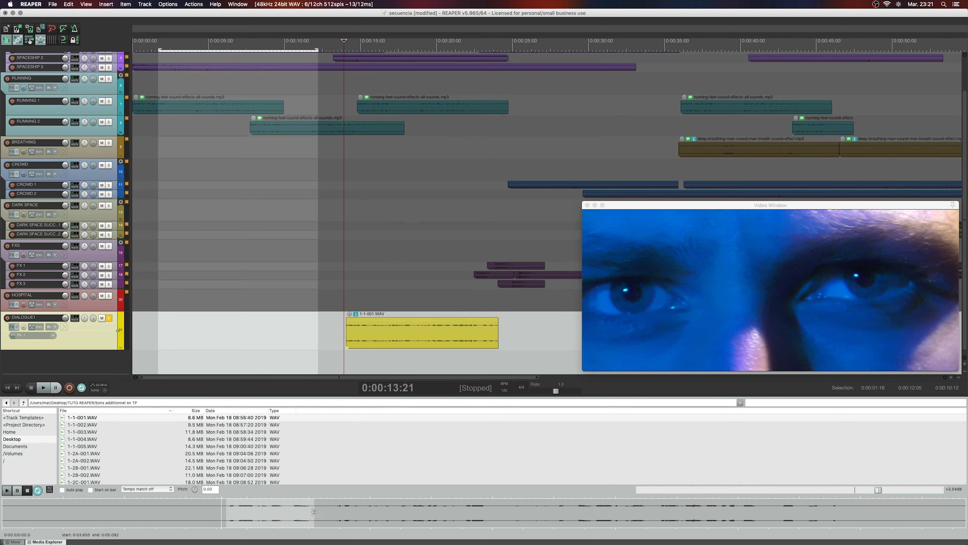
{"action": "left_click", "coordinate": [520, 329]}
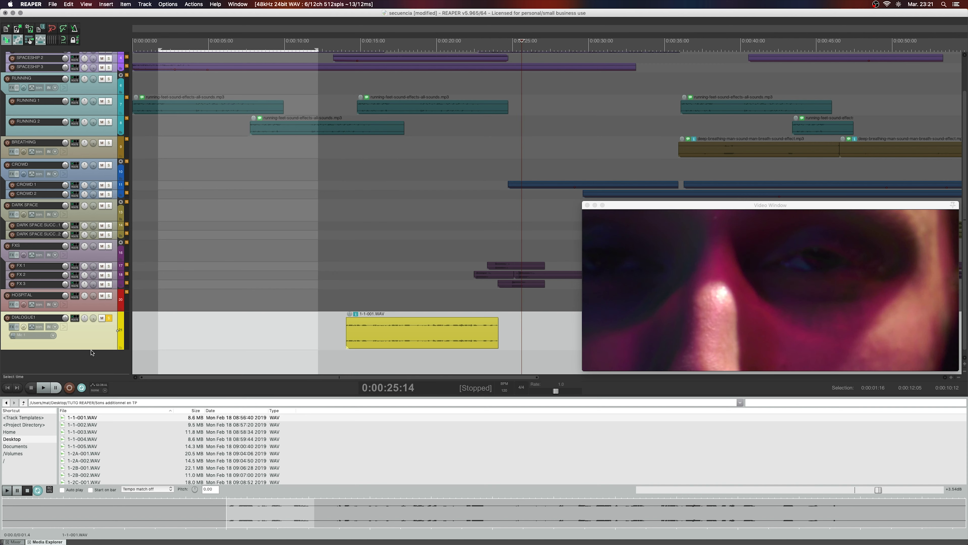
{"action": "right_click", "coordinate": [255, 514]}
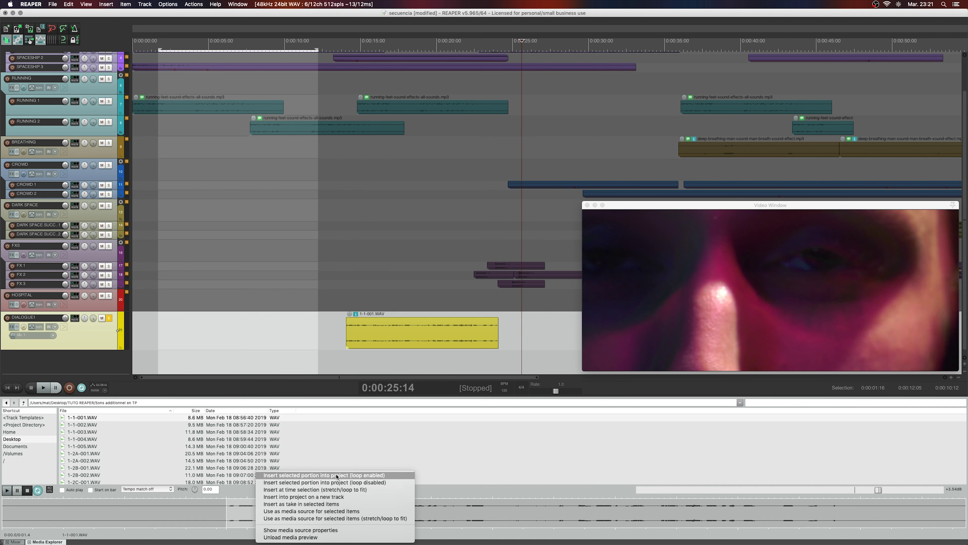
{"action": "left_click", "coordinate": [340, 476]}
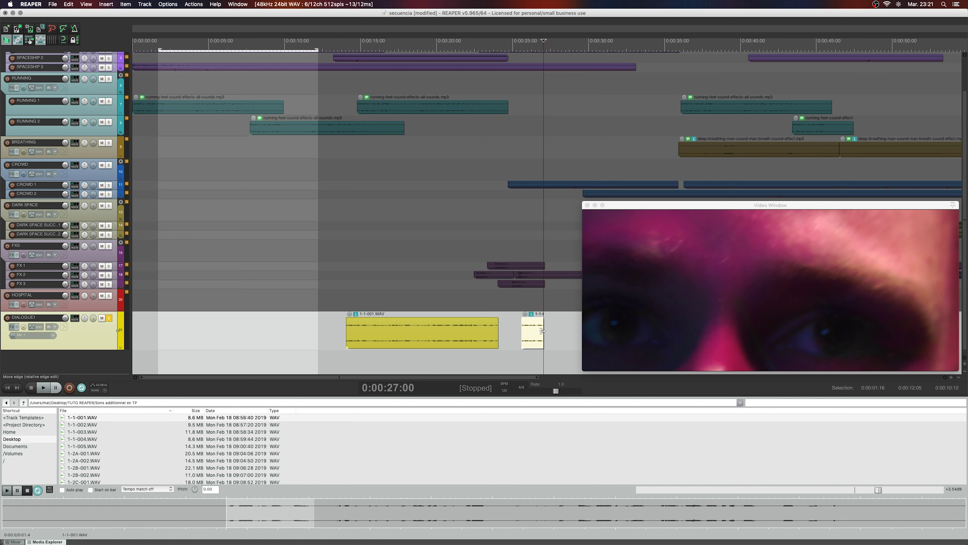
{"action": "left_click_drag", "start_coordinate": [543, 330], "coordinate": [581, 333]}
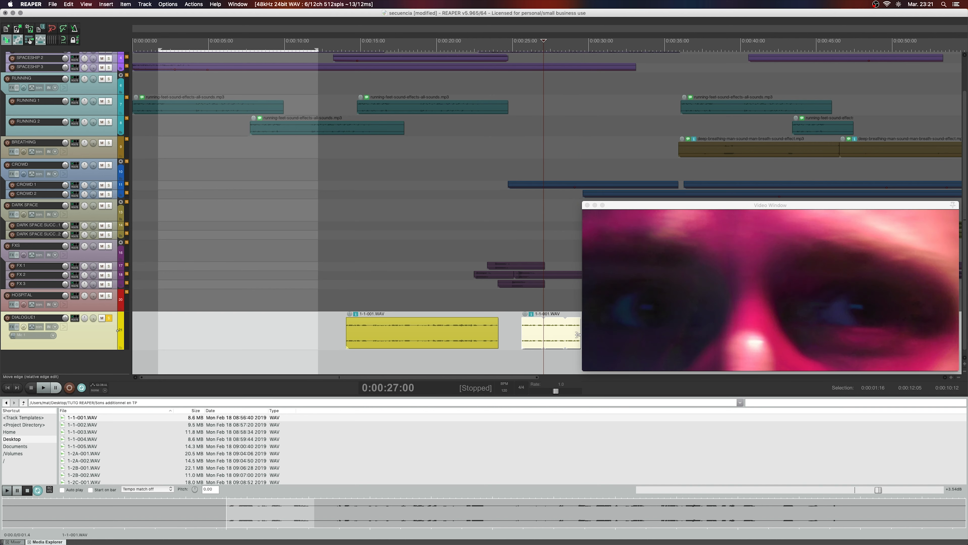
- Play the looped clip from about 25 seconds and delete it from the DIALOGUE1 track
{"action": "left_click", "coordinate": [514, 342]}
{"action": "key", "text": "space"}
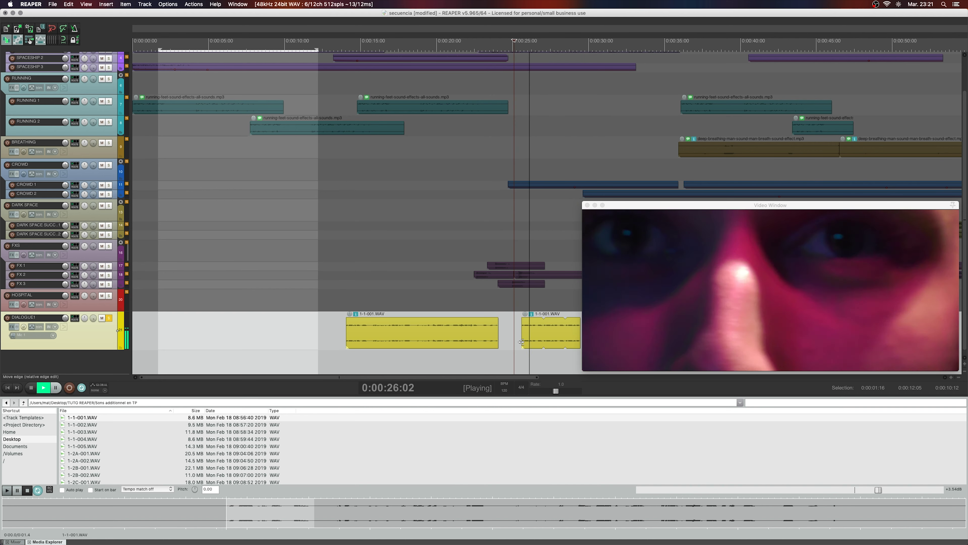
{"action": "left_click", "coordinate": [535, 342]}
{"action": "key", "text": "space"}
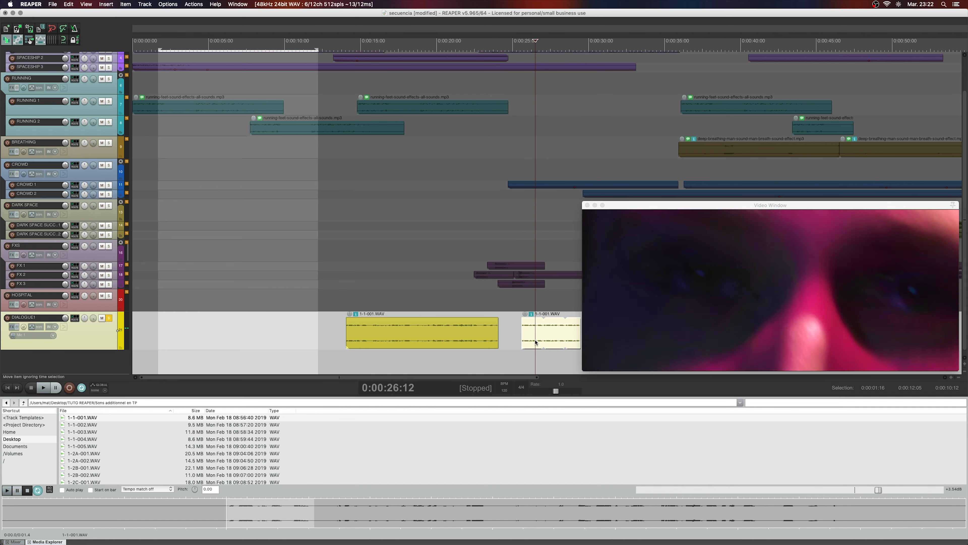
{"action": "key", "text": "Delete"}
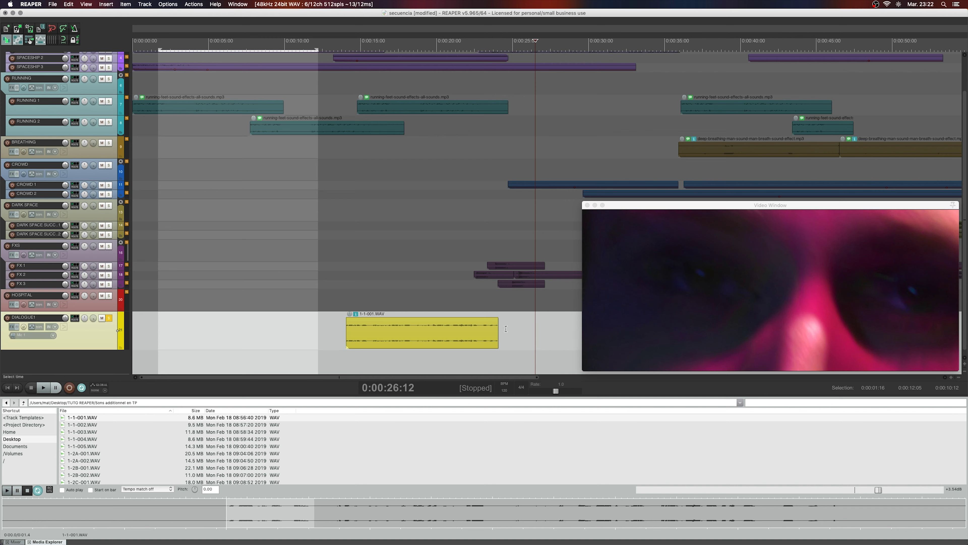
- Extend the remaining 1-1-001.WAV clip's end to about 26 seconds and its start back to about 11.5 seconds
{"action": "left_click_drag", "start_coordinate": [498, 331], "coordinate": [530, 335]}
{"action": "left_click_drag", "start_coordinate": [346, 336], "coordinate": [320, 338]}
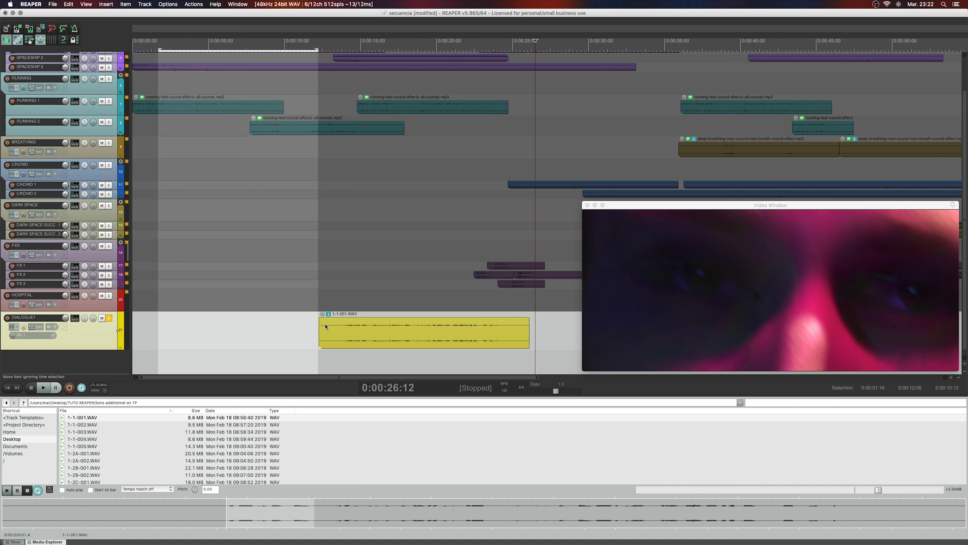
{"action": "left_click_drag", "start_coordinate": [322, 331], "coordinate": [309, 342]}
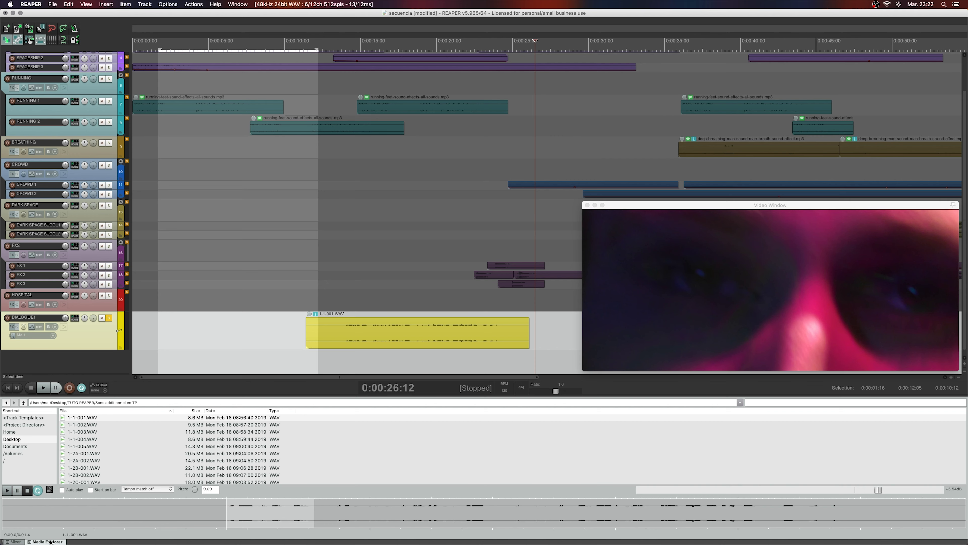
- Show the mixer in place of the Media Explorer and greatly increase the DIALOGUE1 track's height
{"action": "left_click", "coordinate": [13, 541]}
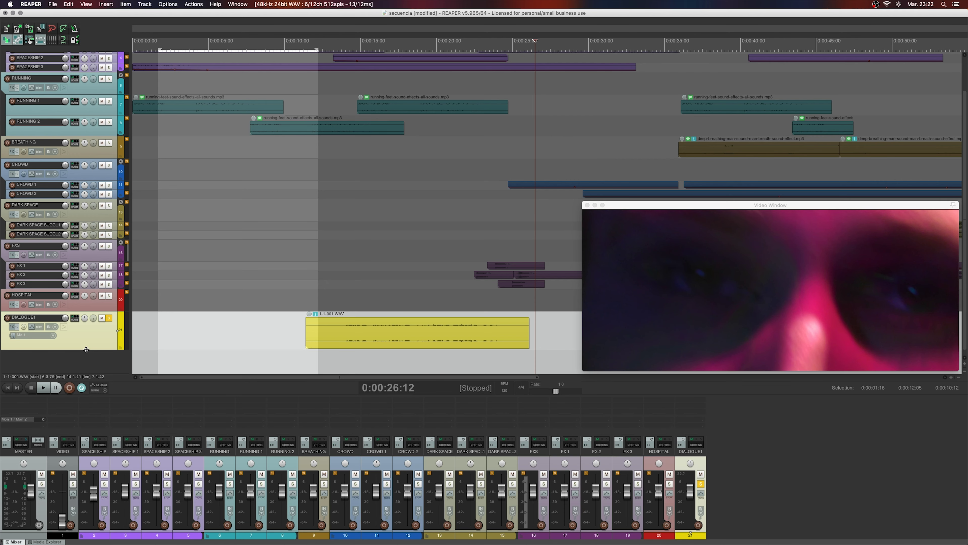
{"action": "left_click_drag", "start_coordinate": [87, 349], "coordinate": [93, 357]}
{"action": "scroll", "coordinate": [278, 225], "scroll_direction": "down", "scroll_amount": 1}
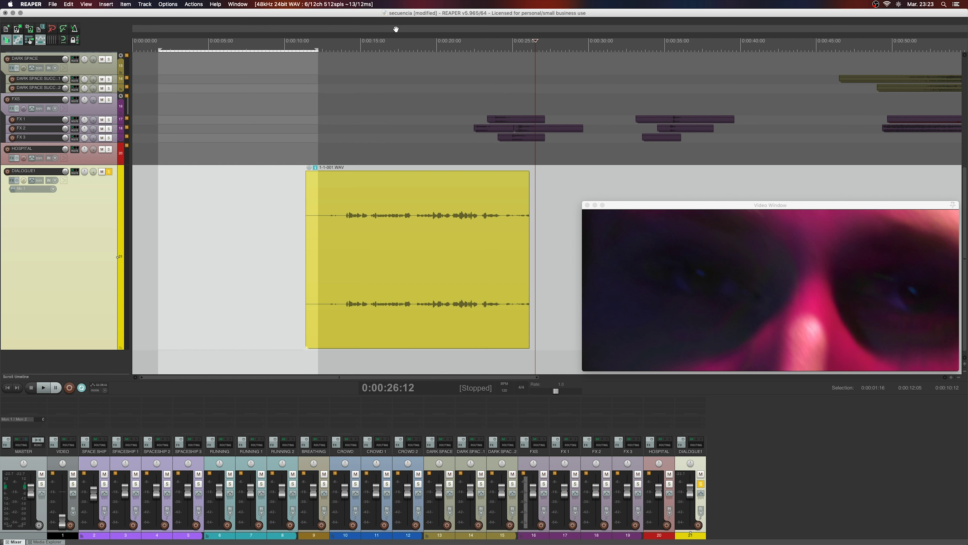
- Set the time selection from 0:00:04:09 to 0:00:24:05 and move the edit cursor to 0:00:31:07
{"action": "left_click_drag", "start_coordinate": [575, 32], "coordinate": [186, 51]}
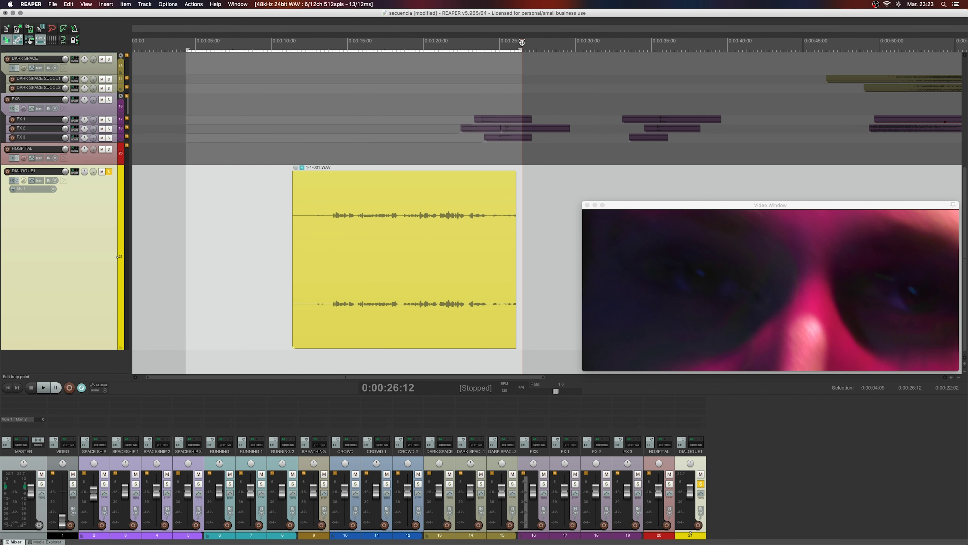
{"action": "left_click_drag", "start_coordinate": [522, 42], "coordinate": [487, 43]}
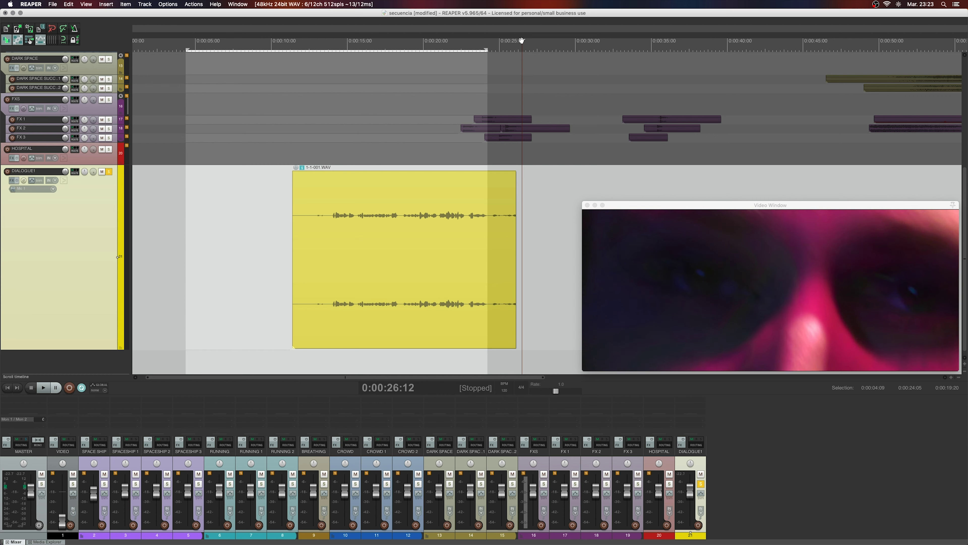
{"action": "left_click", "coordinate": [504, 41]}
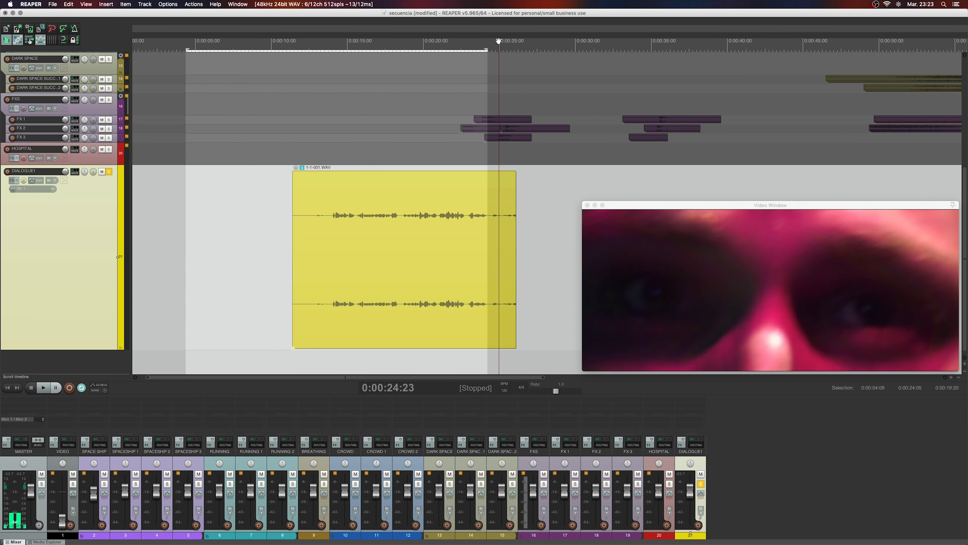
{"action": "left_click_drag", "start_coordinate": [503, 40], "coordinate": [450, 42]}
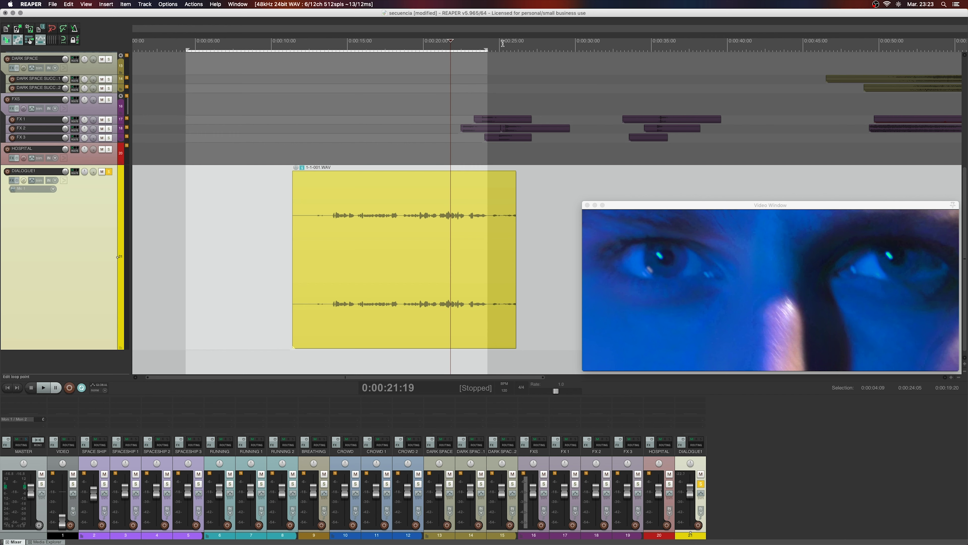
{"action": "key", "text": "Right"}
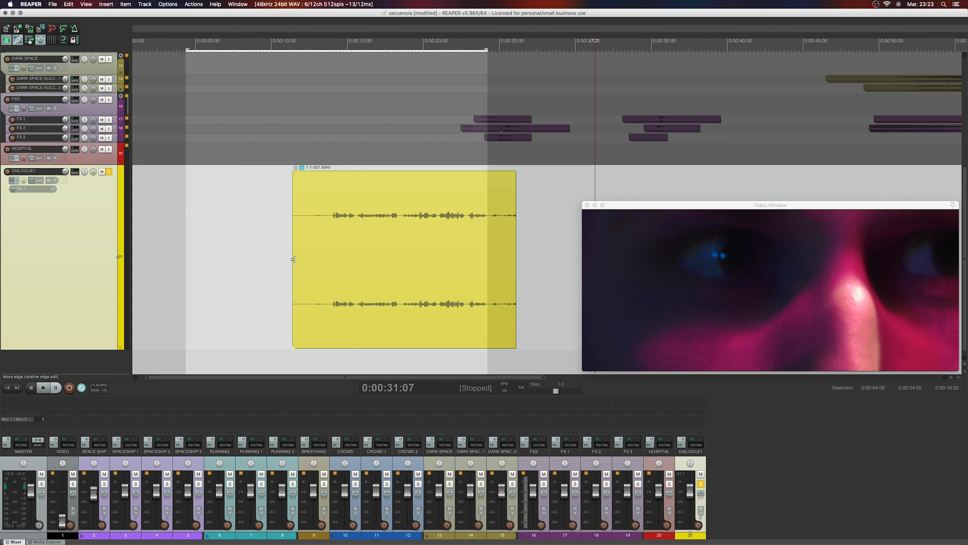
- Trim the 1-1-001.WAV clip's start to about 12 seconds, and time-stretch that edge back to about 7.5 seconds, playing the slowed audio
{"action": "mouse_move", "coordinate": [293, 259]}
{"action": "left_mouse_down"}
{"action": "mouse_move", "coordinate": [308, 260]}
{"action": "mouse_move", "coordinate": [267, 259]}
{"action": "mouse_move", "coordinate": [423, 259]}
{"action": "mouse_move", "coordinate": [268, 259]}
{"action": "mouse_move", "coordinate": [308, 260]}
{"action": "left_mouse_up"}
{"action": "key", "text": "alt"}
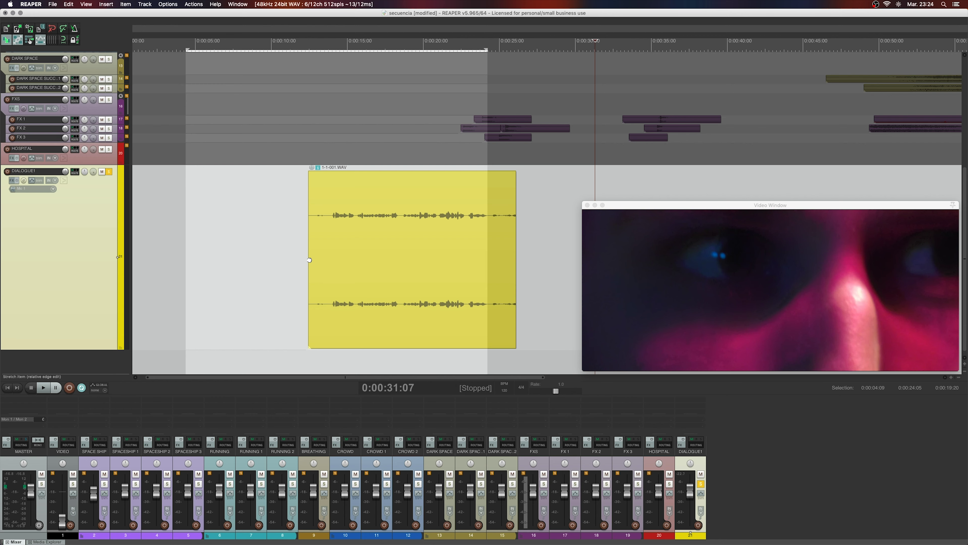
{"action": "left_click", "coordinate": [309, 260], "text": "alt"}
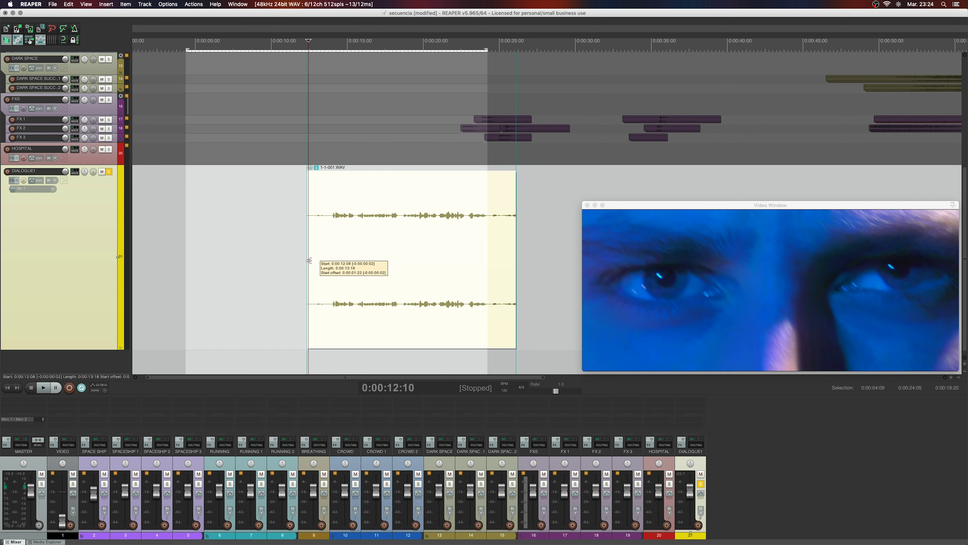
{"action": "left_click_drag", "start_coordinate": [309, 260], "coordinate": [234, 260]}
{"action": "left_click", "coordinate": [258, 234]}
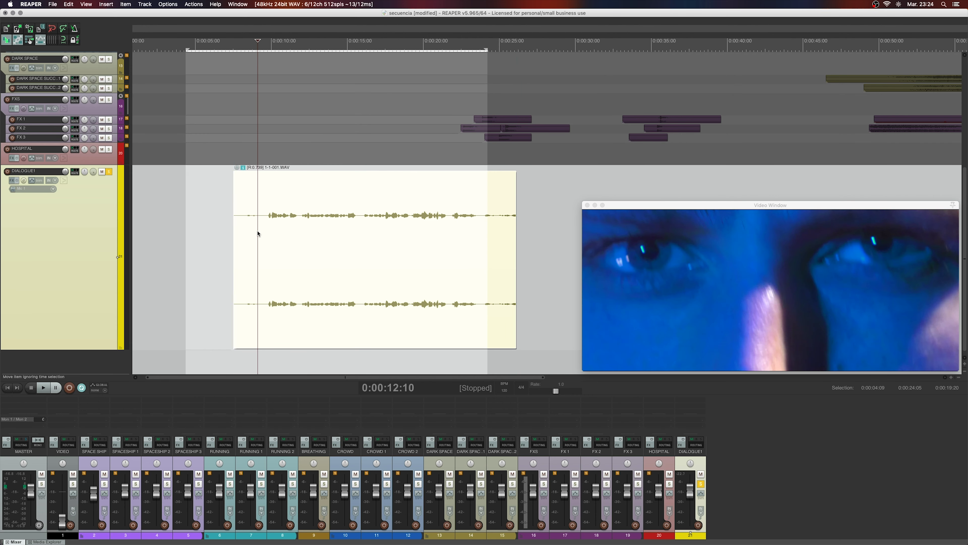
{"action": "key", "text": "space"}
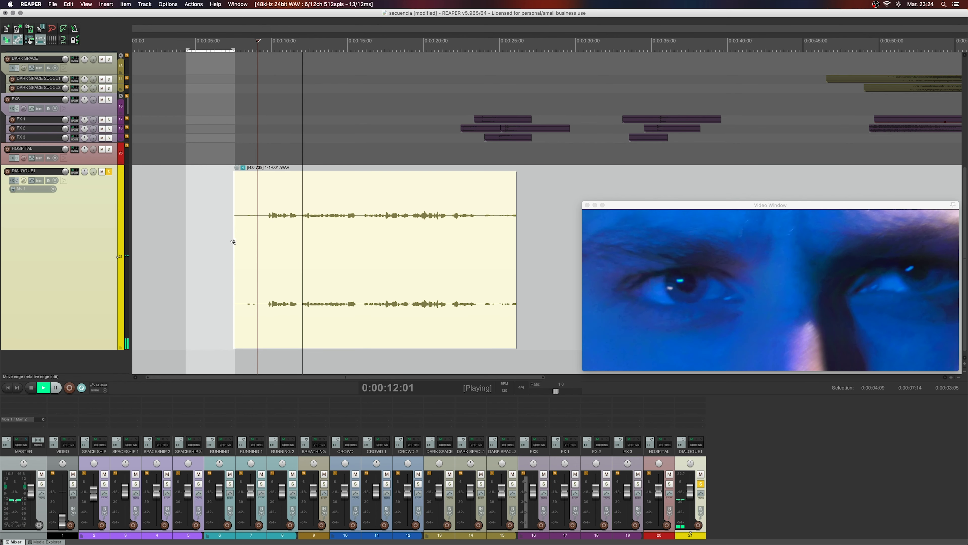
{"action": "key", "text": "space"}
- Time-compress the 1-1-001.WAV clip by bringing its start to about 18 seconds, and play the sped-up audio
{"action": "left_click_drag", "start_coordinate": [234, 241], "coordinate": [397, 245]}
{"action": "left_click", "coordinate": [393, 247]}
{"action": "key", "text": "space"}
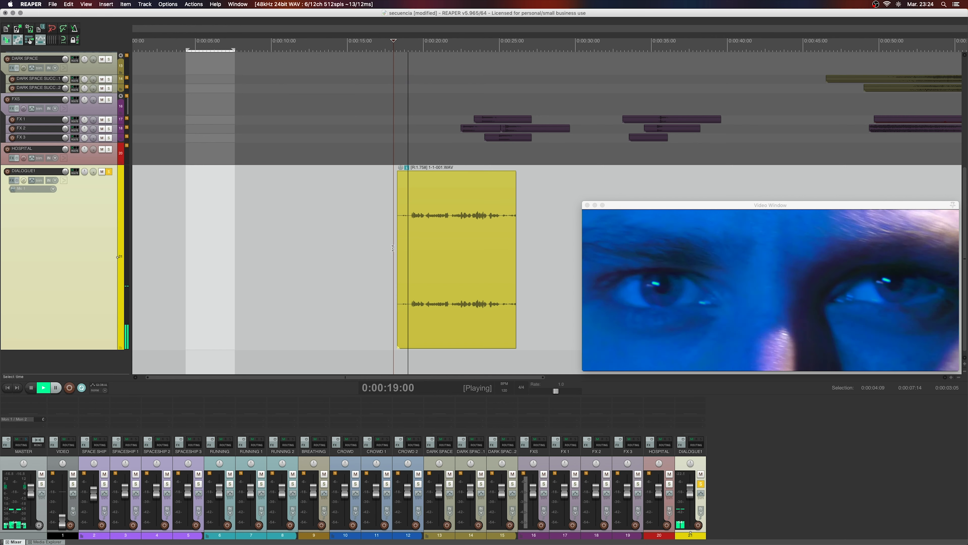
{"action": "key", "text": "space"}
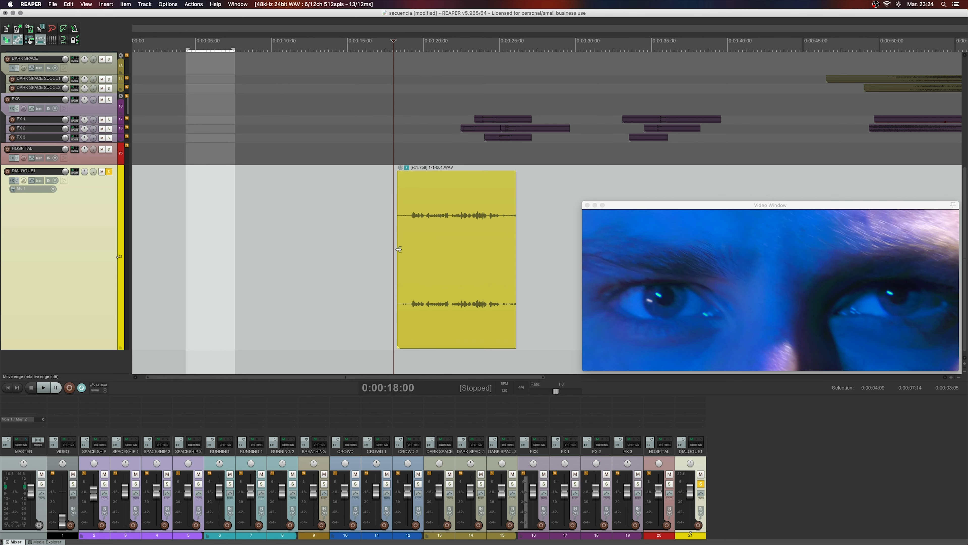
- Bring the 1-1-001.WAV clip's start back to about 10.6 seconds and play the clip from 0:00:14:01
{"action": "left_click_drag", "start_coordinate": [391, 252], "coordinate": [281, 259]}
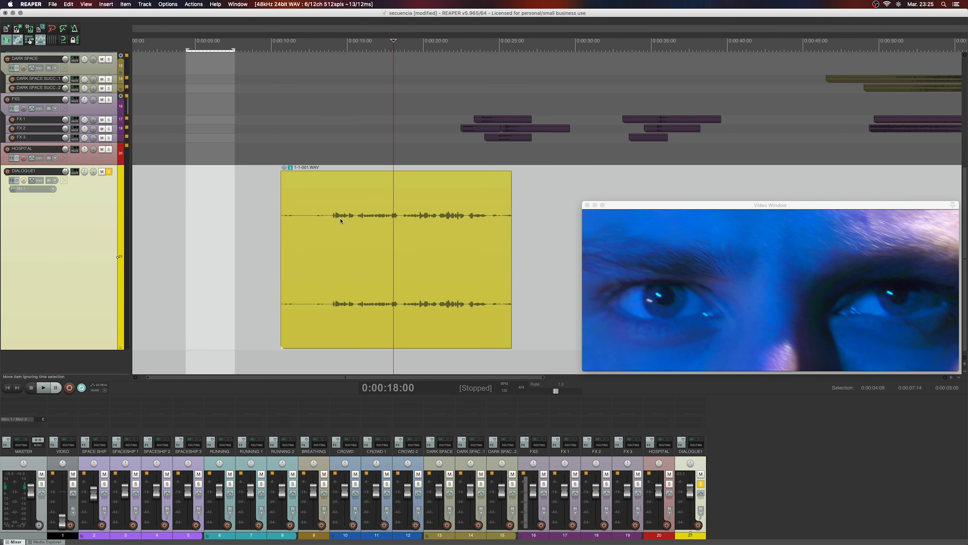
{"action": "scroll", "coordinate": [534, 212], "scroll_direction": "up", "scroll_amount": 3}
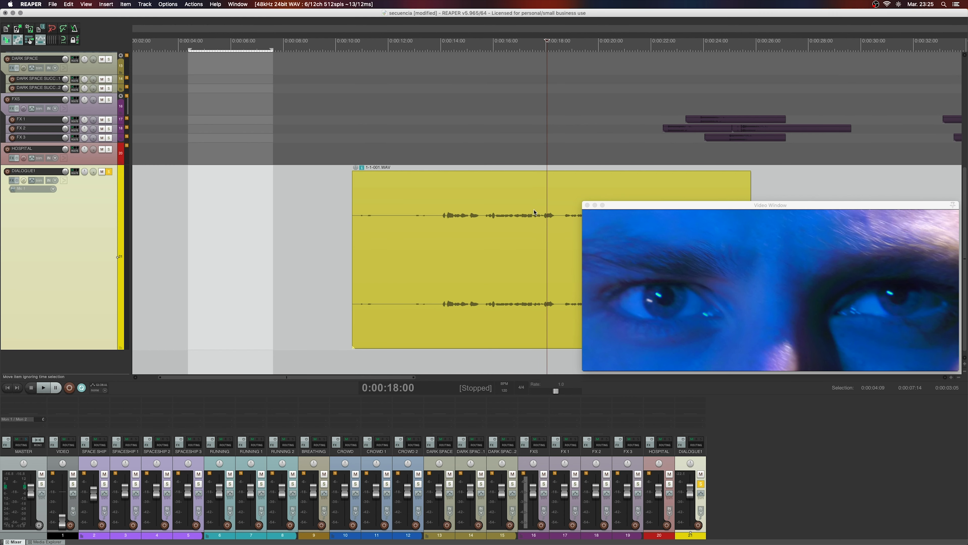
{"action": "scroll", "coordinate": [468, 209], "scroll_direction": "up", "scroll_amount": 4}
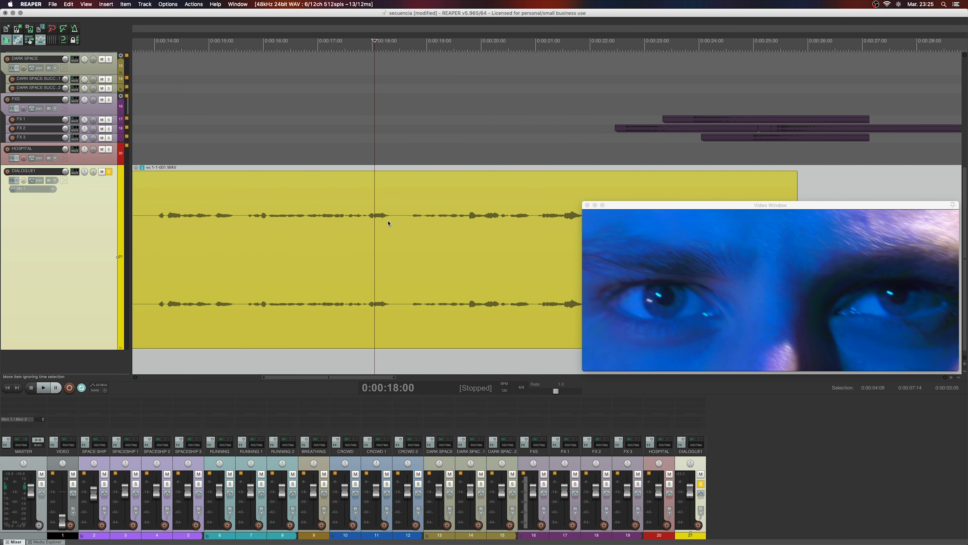
{"action": "left_click", "coordinate": [159, 220]}
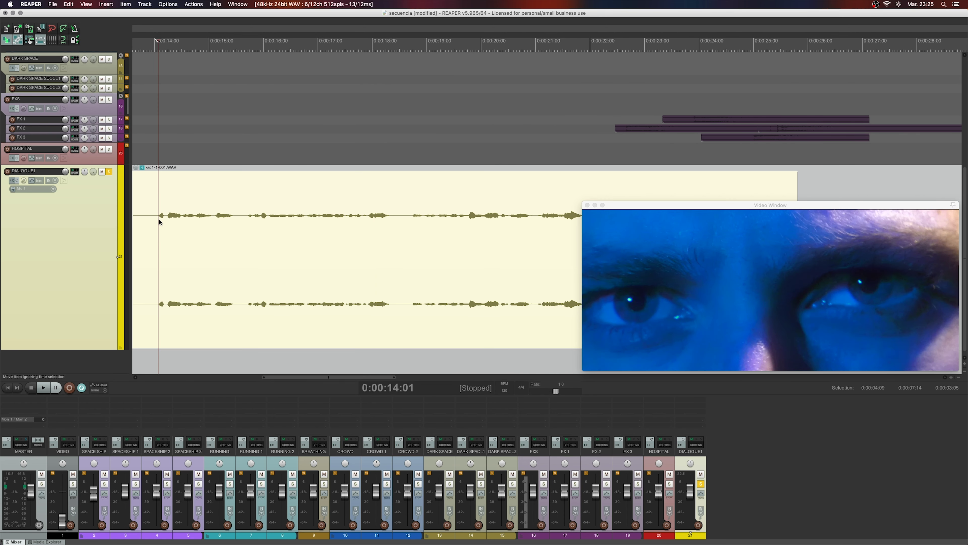
{"action": "key", "text": "space"}
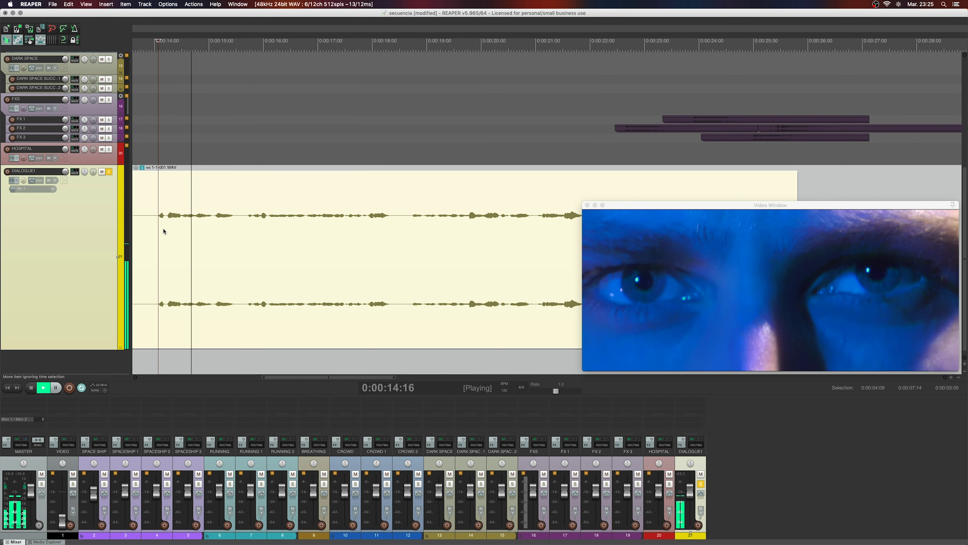
{"action": "key", "text": "space"}
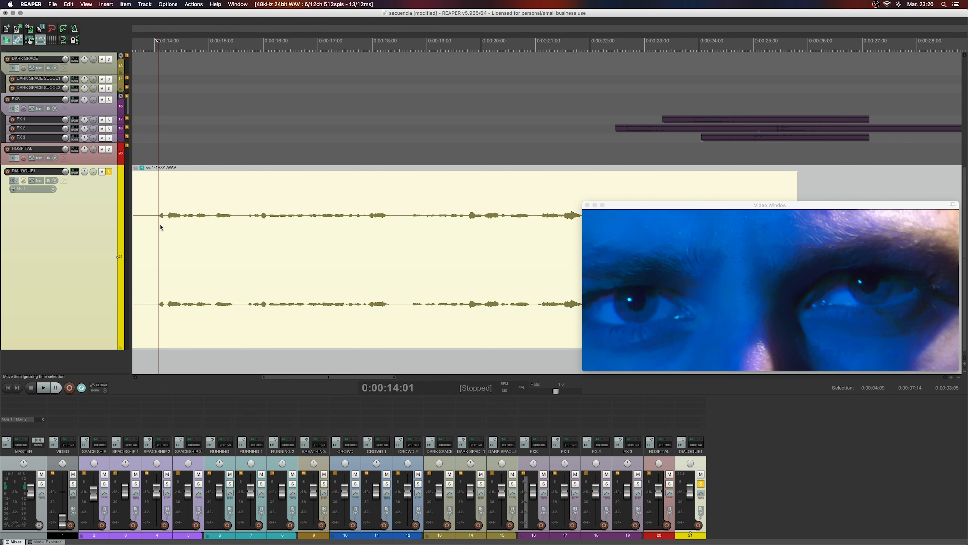
- Split the 1-1-001.WAV clip at 0:00:14:01 and delete the piece before the speech
{"action": "left_click_drag", "start_coordinate": [158, 248], "coordinate": [284, 196]}
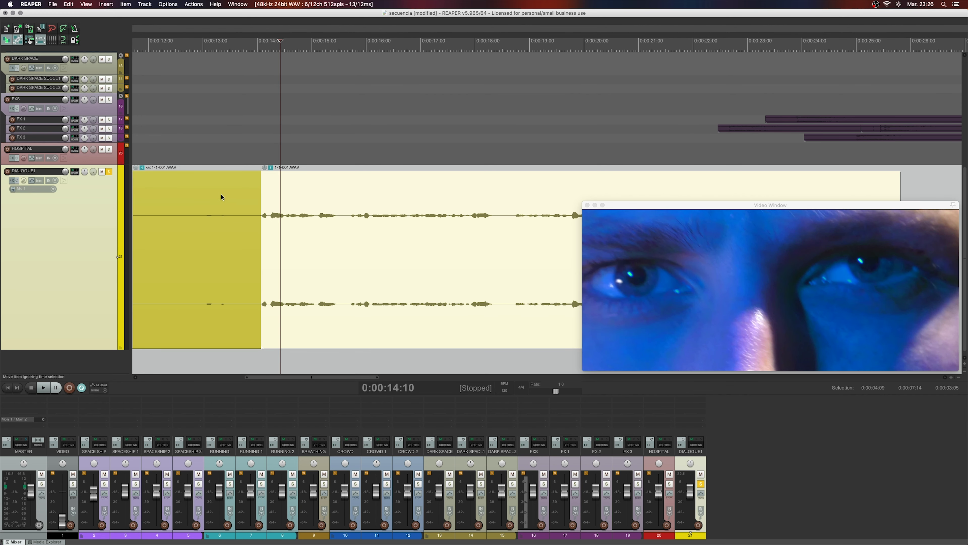
{"action": "left_click", "coordinate": [236, 199]}
{"action": "left_click", "coordinate": [291, 197]}
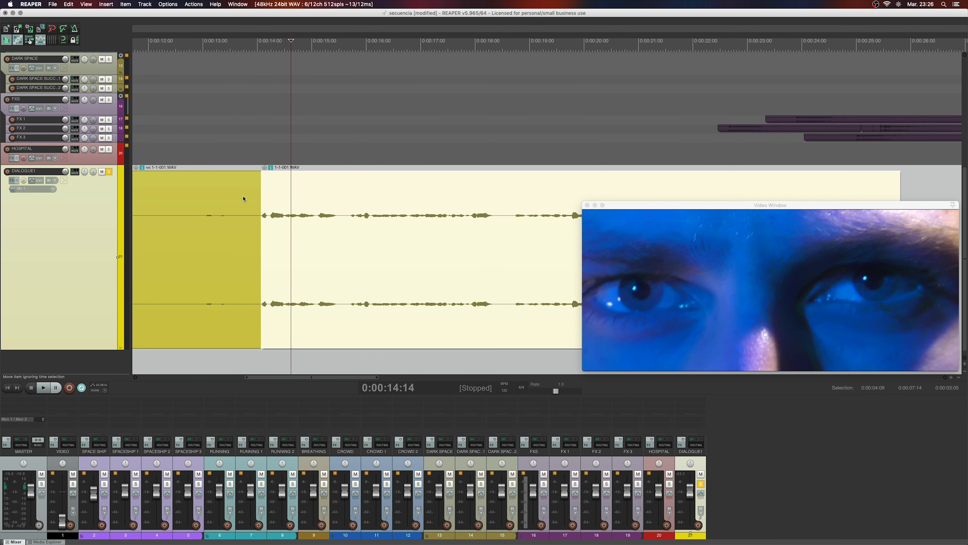
{"action": "left_click", "coordinate": [238, 198]}
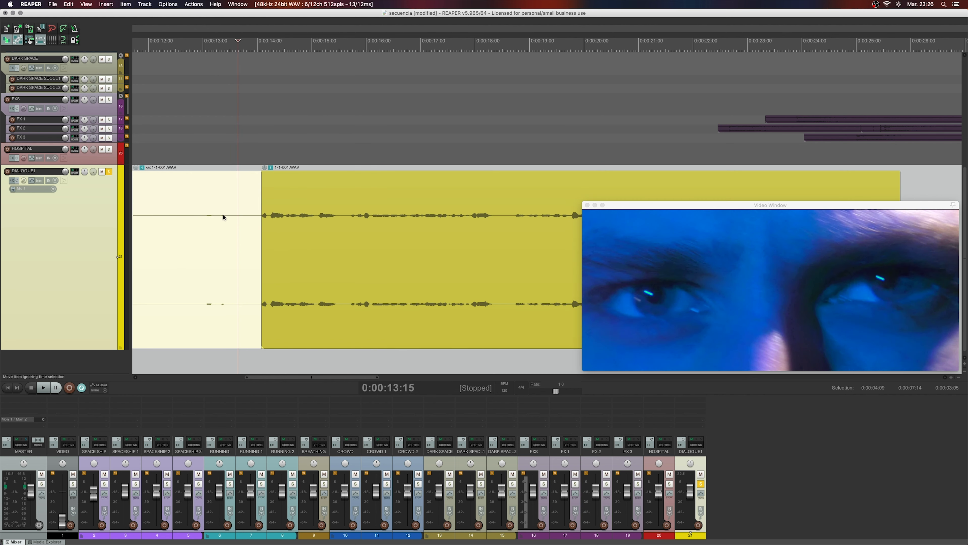
{"action": "left_click", "coordinate": [200, 231]}
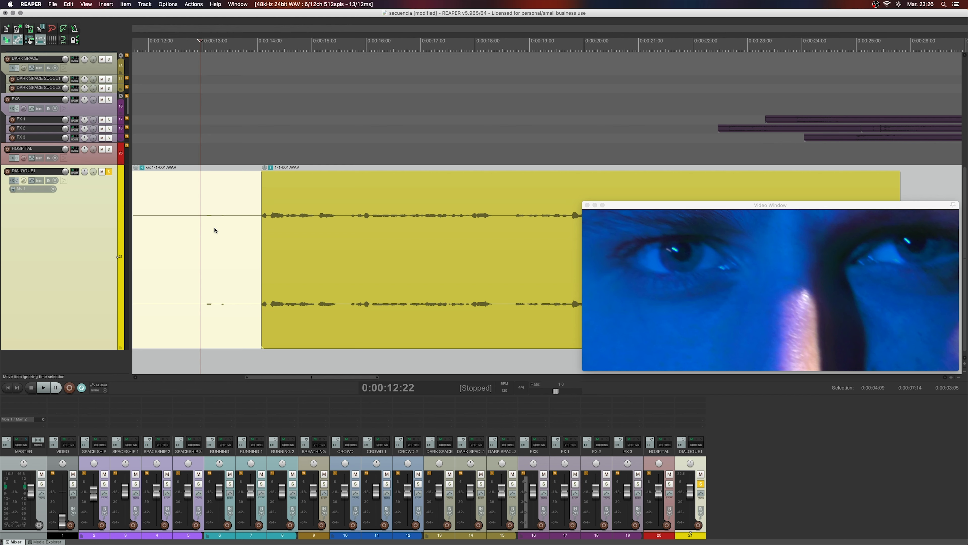
{"action": "key", "text": "Delete"}
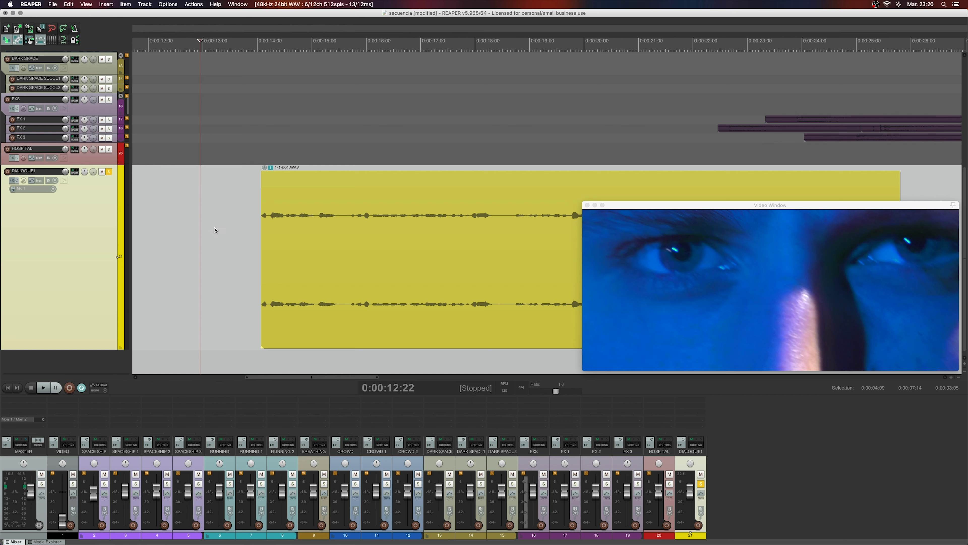
- Cut the 1-1-001.WAV clip at 0:00:15:11 and try extending the first piece's end to about 17 seconds
{"action": "left_click", "coordinate": [338, 221]}
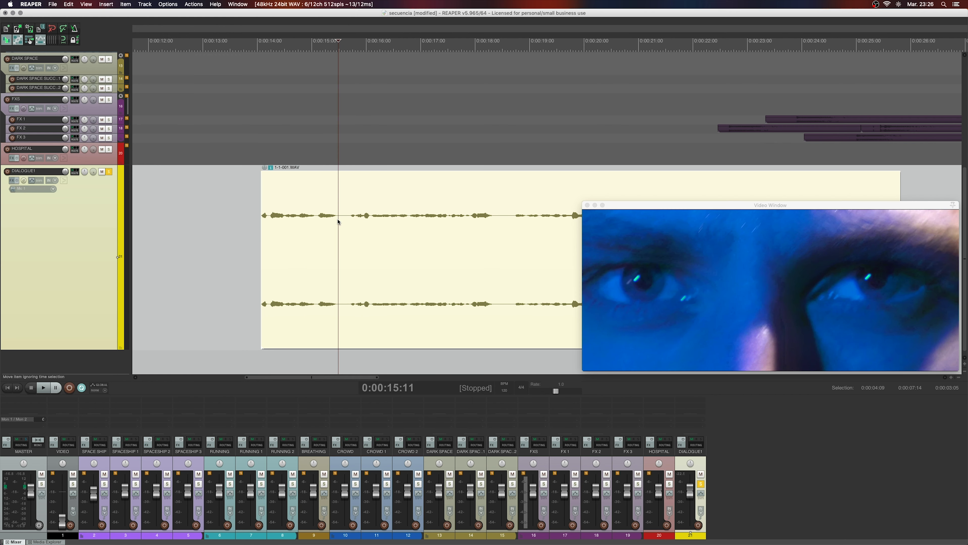
{"action": "key", "text": "s"}
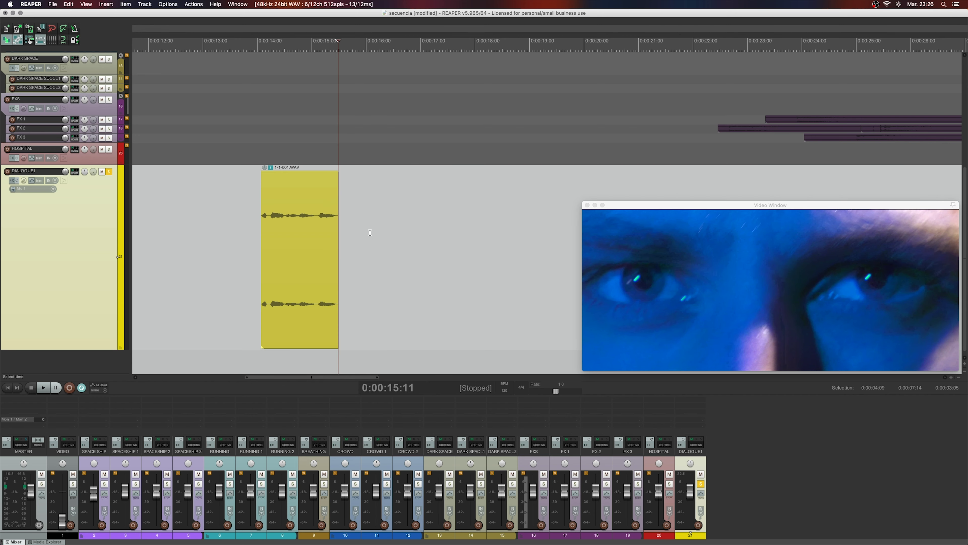
{"action": "left_click_drag", "start_coordinate": [340, 231], "coordinate": [421, 242]}
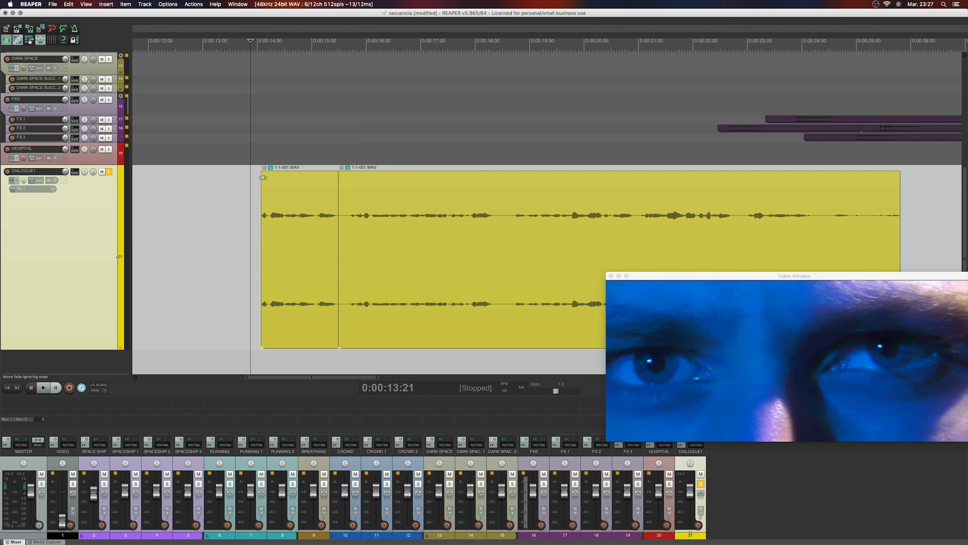
- Give the first 1-1-001.WAV piece a fade-in of about 0.4 seconds and a fade-out of about 0.6 seconds, and listen to it
{"action": "mouse_move", "coordinate": [262, 176]}
{"action": "left_mouse_down"}
{"action": "mouse_move", "coordinate": [327, 177]}
{"action": "mouse_move", "coordinate": [277, 174]}
{"action": "left_mouse_up"}
{"action": "key", "text": "space"}
{"action": "key", "text": "space"}
{"action": "left_click_drag", "start_coordinate": [337, 174], "coordinate": [302, 173]}
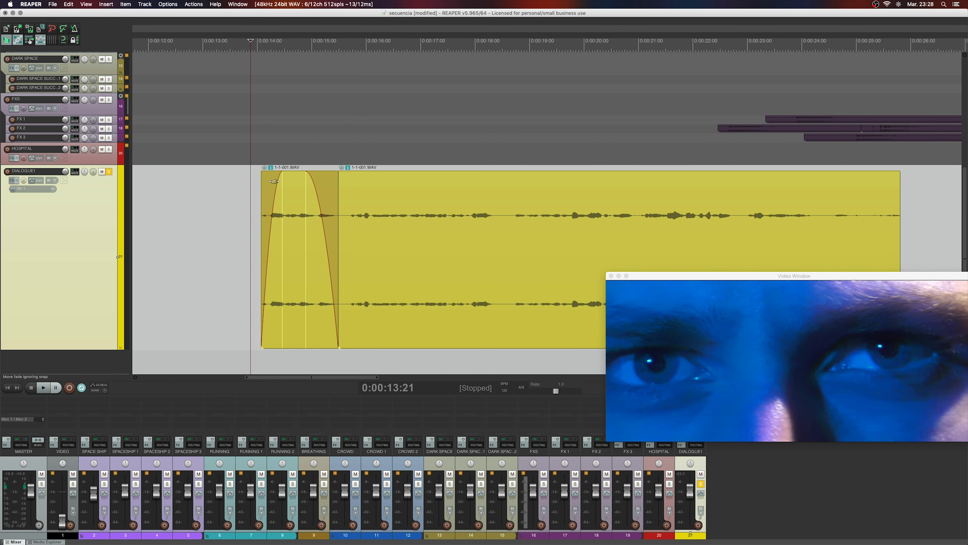
{"action": "key", "text": "space"}
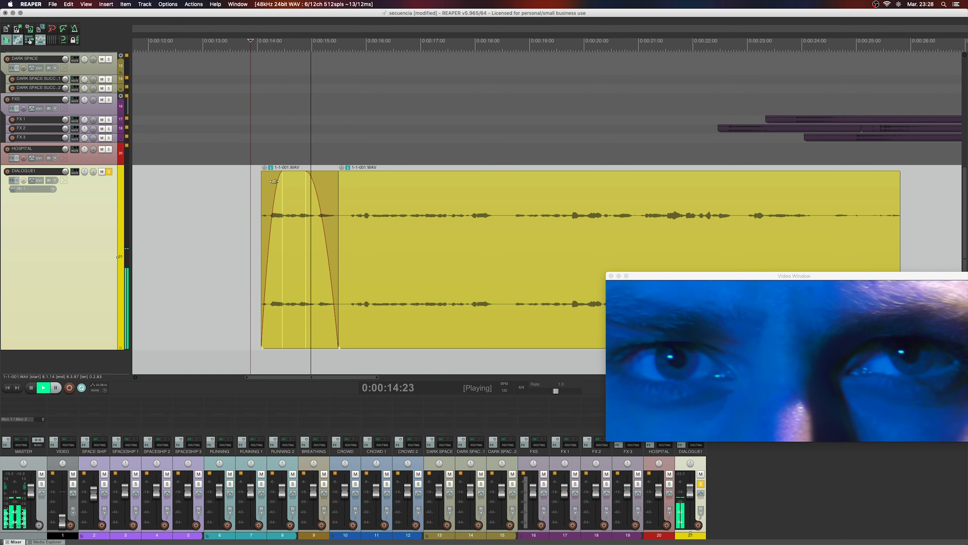
{"action": "key", "text": "space"}
- Switch the solo from the DIALOGUE1 track to SPACESHIP 1 and play it from 0:00:21:15
{"action": "scroll", "coordinate": [271, 196], "scroll_direction": "up", "scroll_amount": 6}
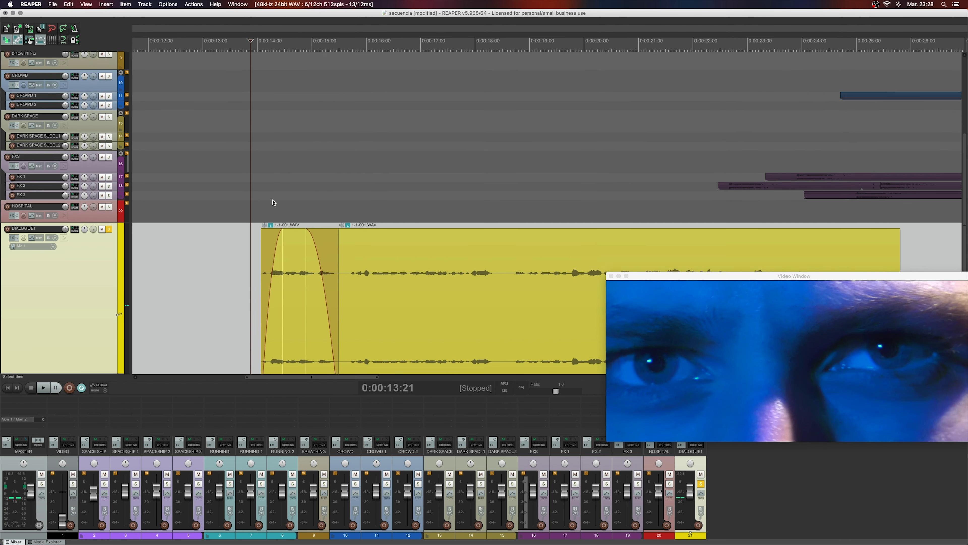
{"action": "scroll", "coordinate": [272, 201], "scroll_direction": "down", "scroll_amount": 2}
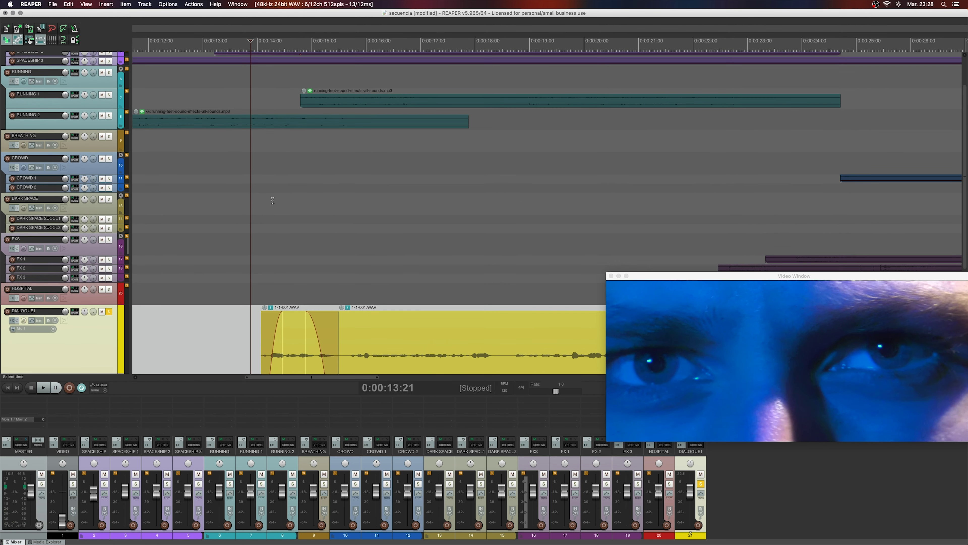
{"action": "left_click", "coordinate": [109, 312]}
{"action": "scroll", "coordinate": [112, 314], "scroll_direction": "up", "scroll_amount": 4}
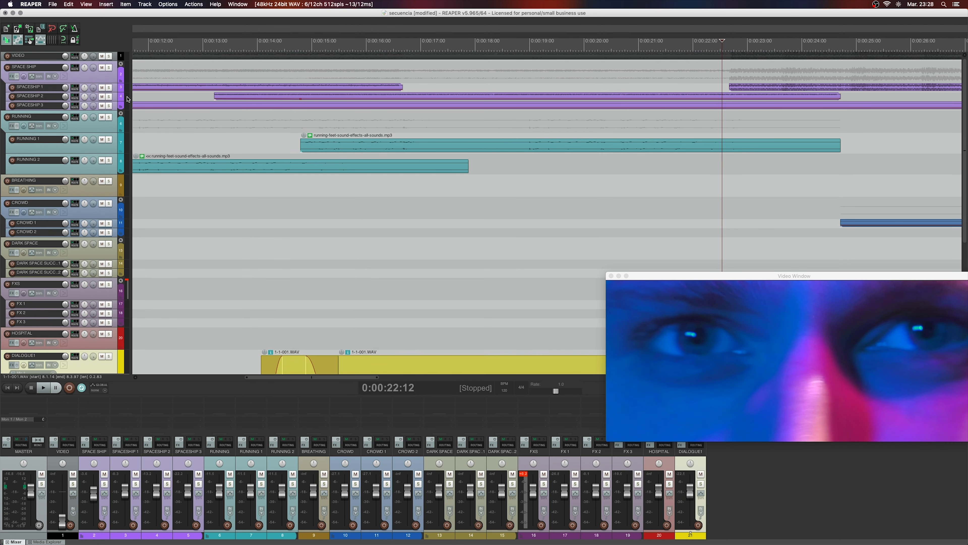
{"action": "left_click", "coordinate": [109, 88]}
{"action": "left_click", "coordinate": [674, 82]}
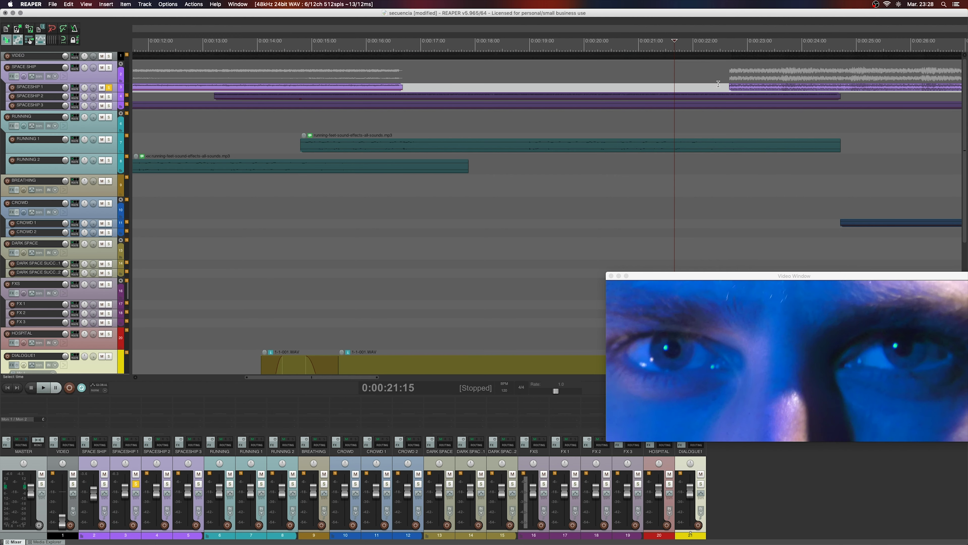
{"action": "key", "text": "space"}
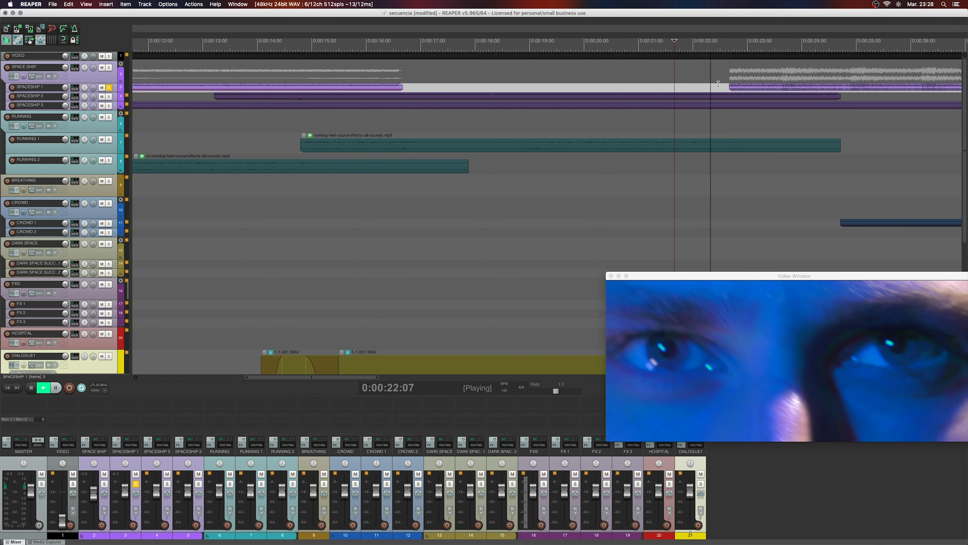
{"action": "key", "text": "space"}
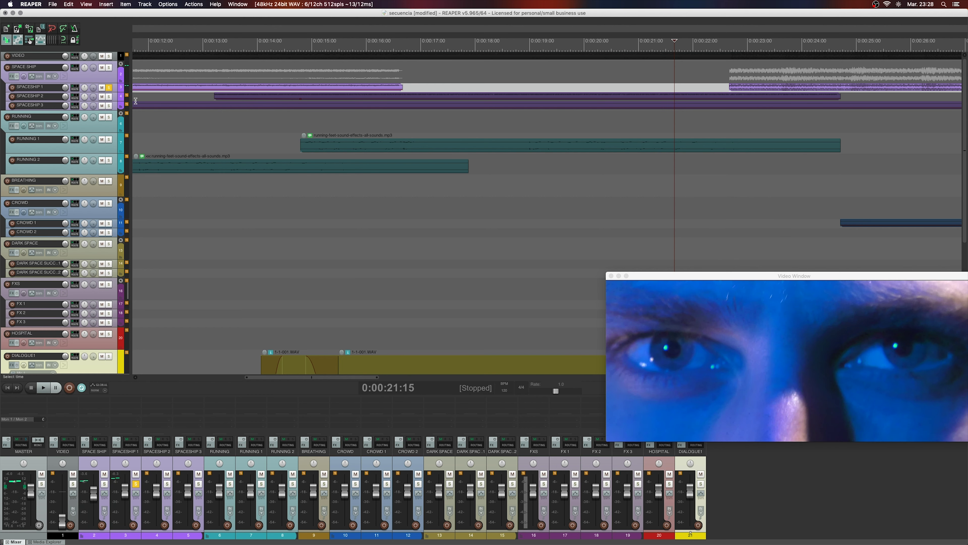
- Increase the SPACESHIP 1 track's height and listen repeatedly to the second spaceship clip's entry from 0:00:21:15
{"action": "left_click_drag", "start_coordinate": [88, 93], "coordinate": [89, 146]}
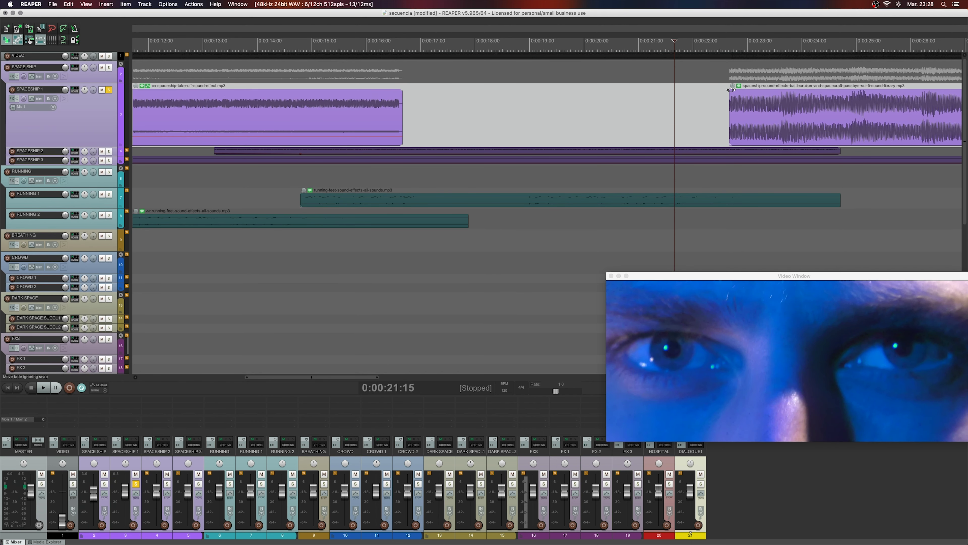
{"action": "left_click_drag", "start_coordinate": [730, 89], "coordinate": [730, 90]}
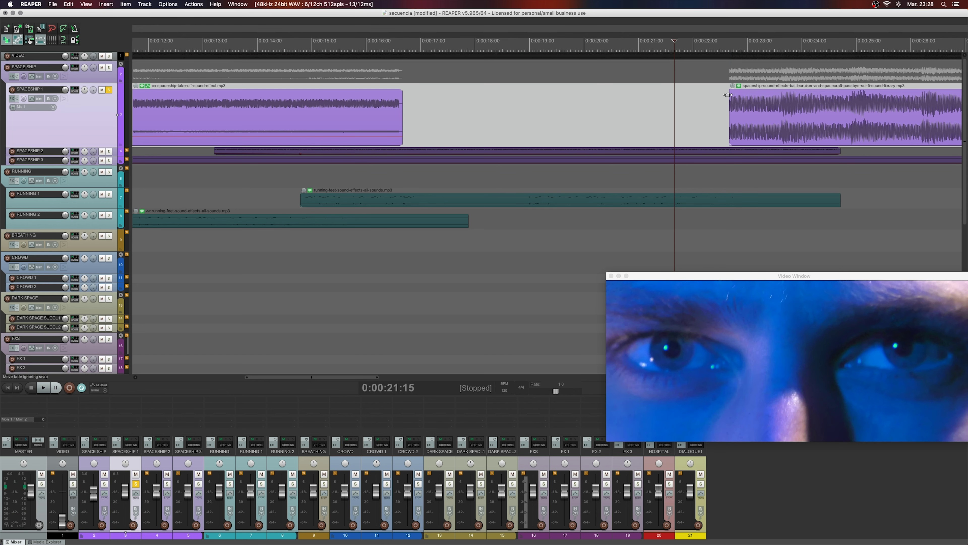
{"action": "key", "text": "space"}
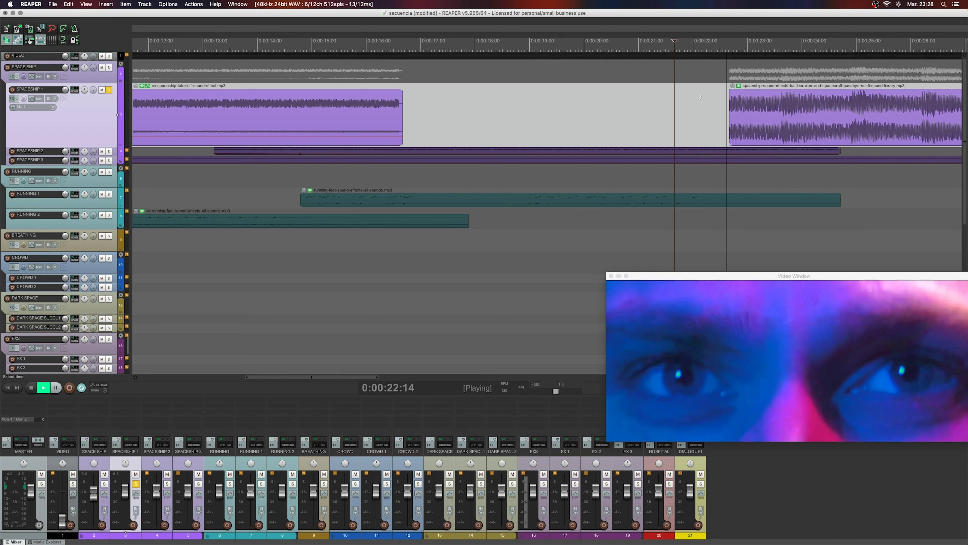
{"action": "key", "text": "space"}
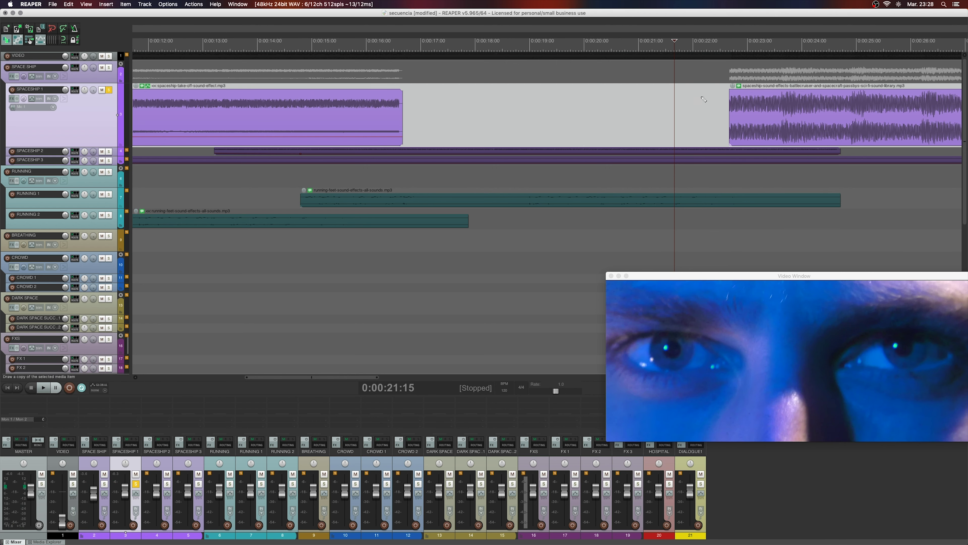
{"action": "key", "text": "space"}
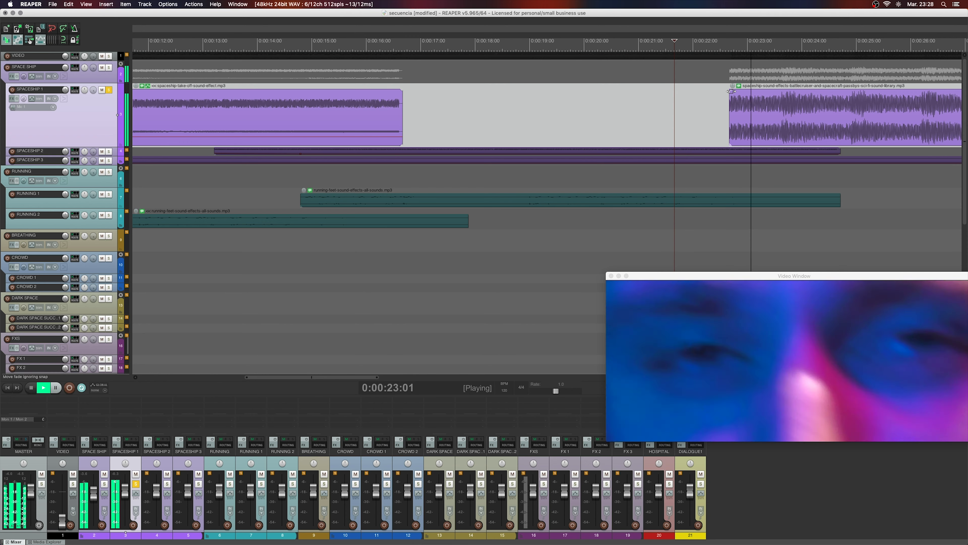
{"action": "key", "text": "space"}
{"action": "key", "text": "space"}
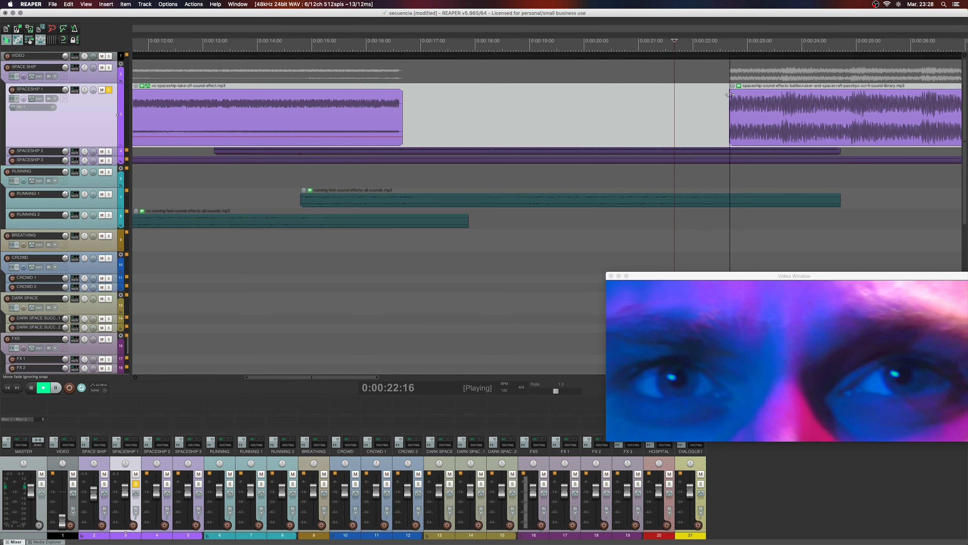
{"action": "key", "text": "space"}
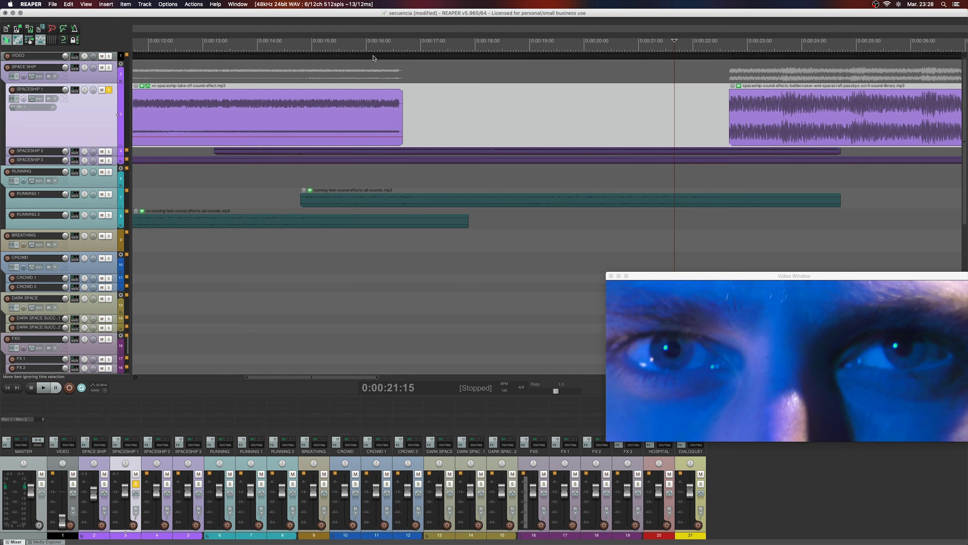
- Add a fade-out of about 3.5 seconds, starting near 13 seconds, to the spaceship-take-off clip on SPACESHIP 1, and listen to it
{"action": "left_click", "coordinate": [367, 42]}
{"action": "key", "text": "space"}
{"action": "key", "text": "space"}
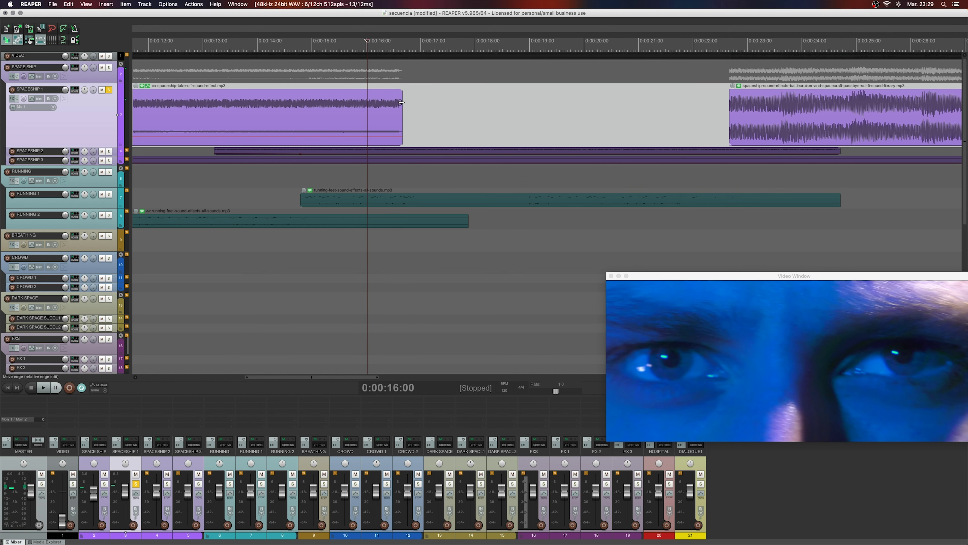
{"action": "left_click_drag", "start_coordinate": [401, 113], "coordinate": [223, 93]}
{"action": "left_click", "coordinate": [212, 43]}
{"action": "key", "text": "space"}
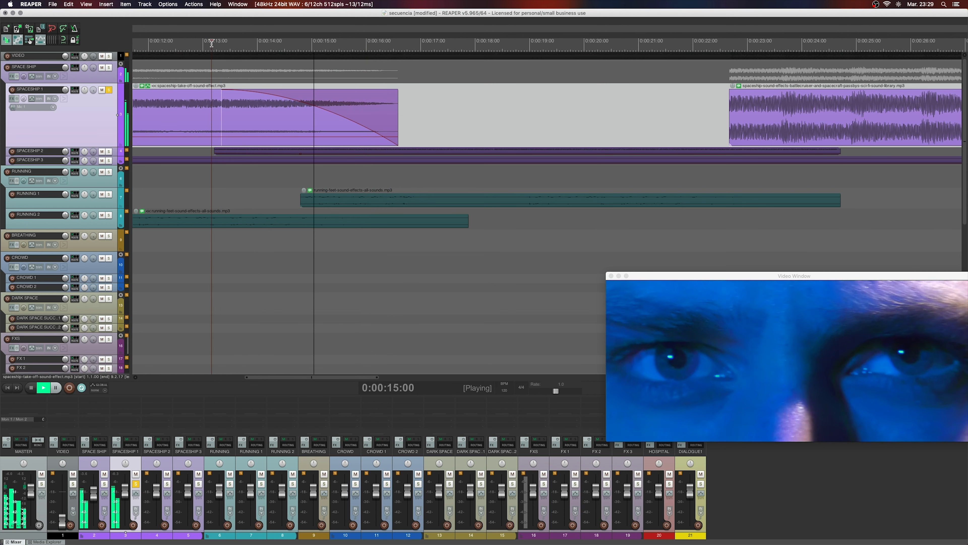
{"action": "left_click_drag", "start_coordinate": [222, 90], "coordinate": [205, 90]}
{"action": "key", "text": "space"}
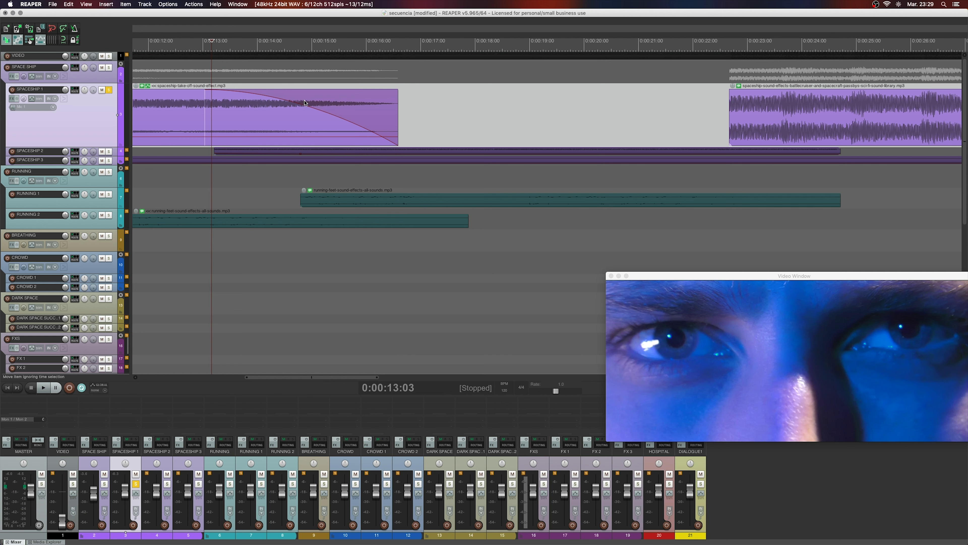
- Change the spaceship-take-off clip's fade-out shape to a concave curve that drops quickly at first, and play from 0:00:12:14
{"action": "right_click", "coordinate": [322, 109]}
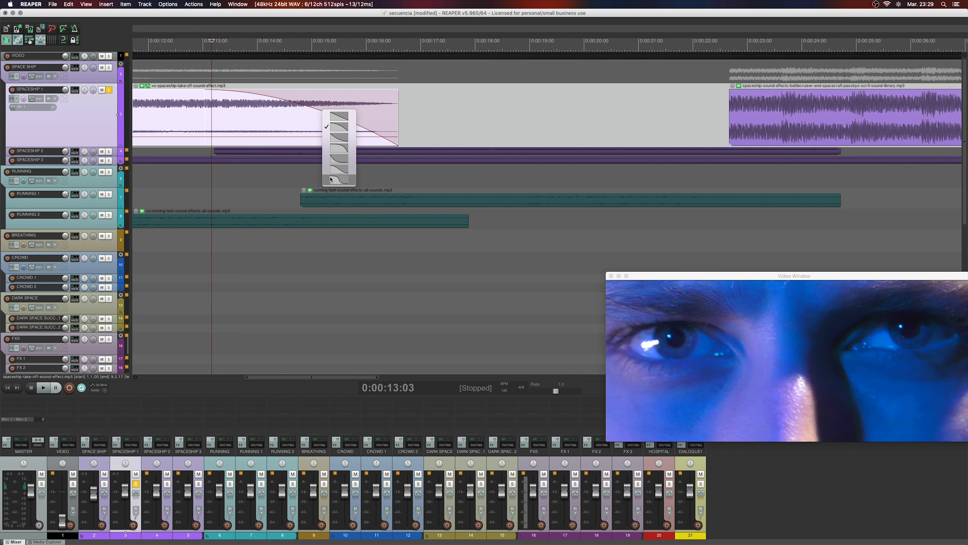
{"action": "left_click", "coordinate": [336, 142]}
{"action": "left_click", "coordinate": [180, 46]}
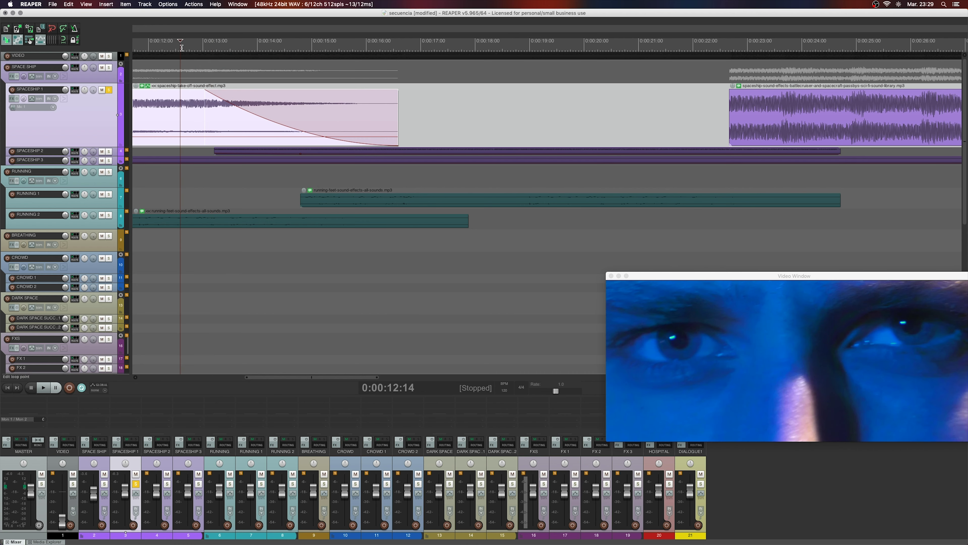
{"action": "key", "text": "space"}
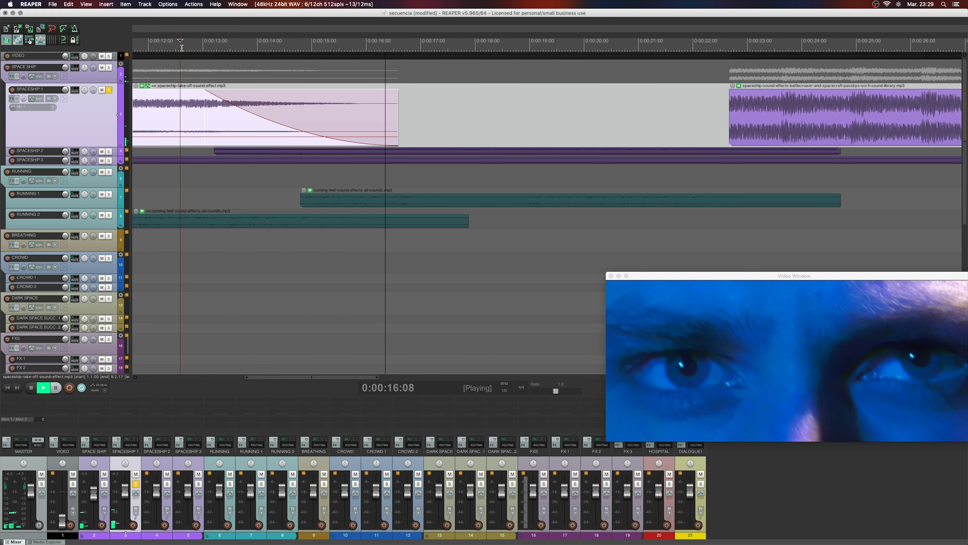
- Stop playback and reset the spaceship-take-off clip's fade-out to a linear shape
{"action": "key", "text": "space"}
{"action": "right_click", "coordinate": [255, 115]}
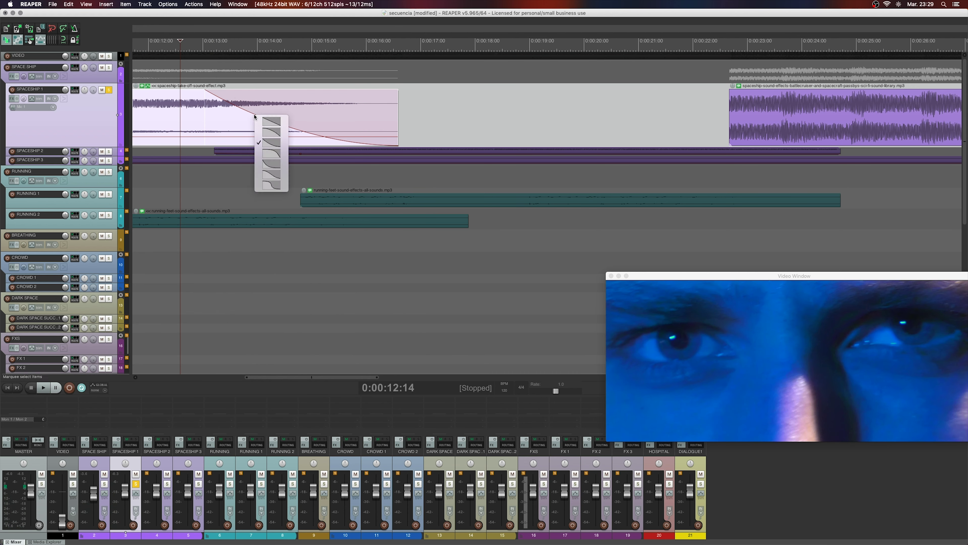
{"action": "left_click", "coordinate": [272, 142]}
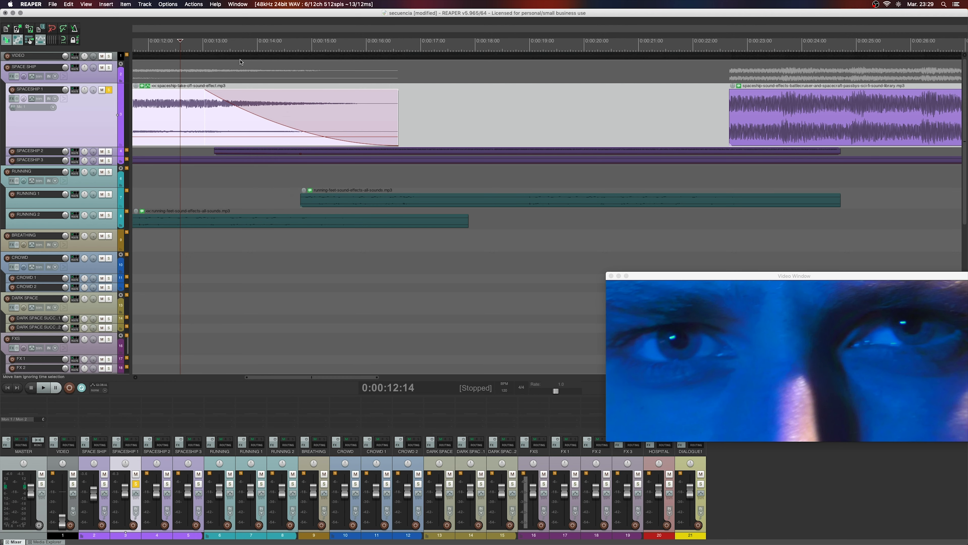
{"action": "double_click", "coordinate": [209, 91]}
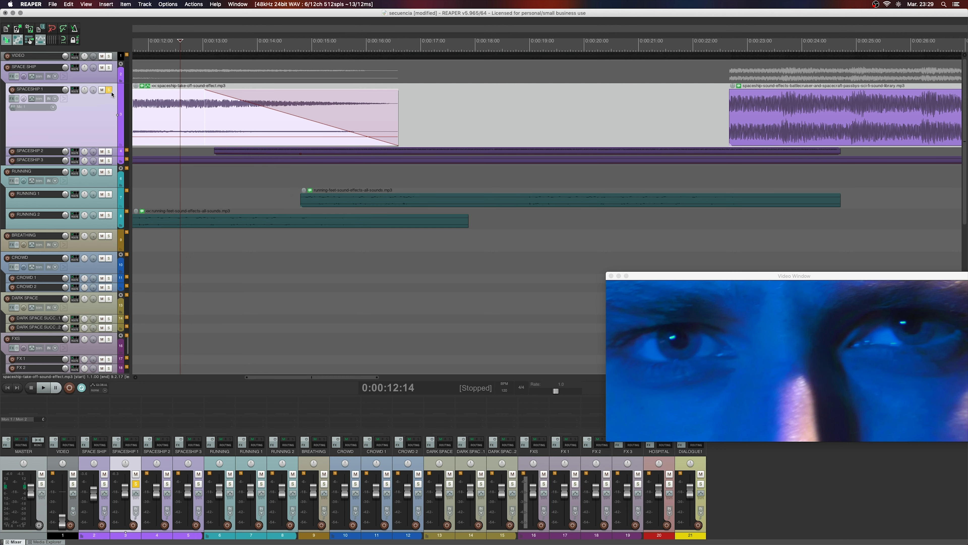
- Raise the item volume of the first clip on the DIALOGUE1 track by about 12.2 dB
{"action": "scroll", "coordinate": [111, 94], "scroll_direction": "down", "scroll_amount": 10}
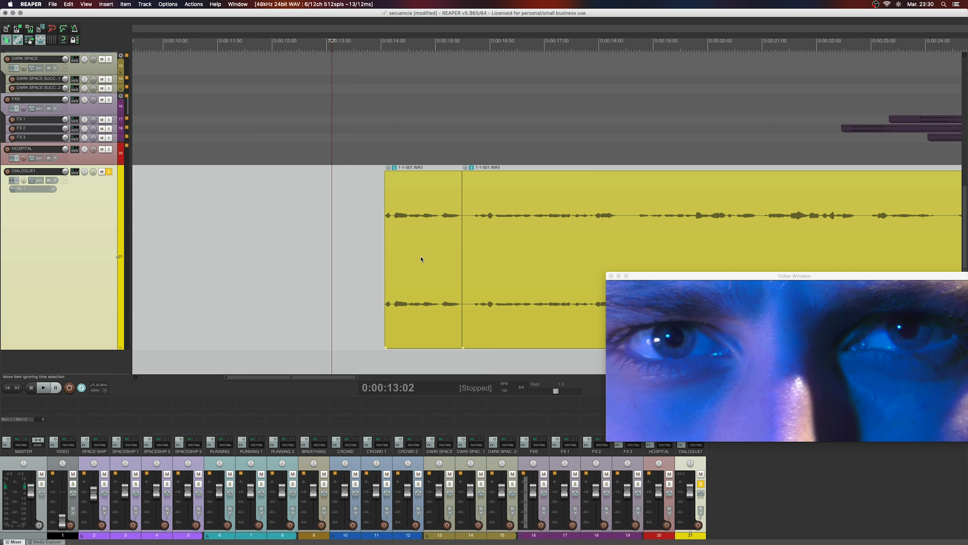
{"action": "scroll", "coordinate": [388, 171], "scroll_direction": "right", "scroll_amount": 1}
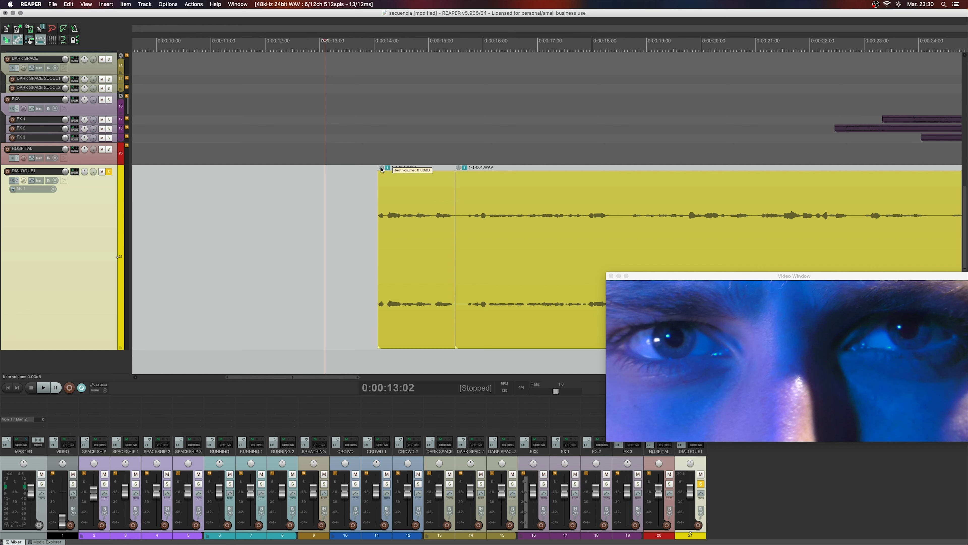
{"action": "left_click_drag", "start_coordinate": [382, 169], "coordinate": [377, 125]}
{"action": "mouse_move", "coordinate": [383, 171]}
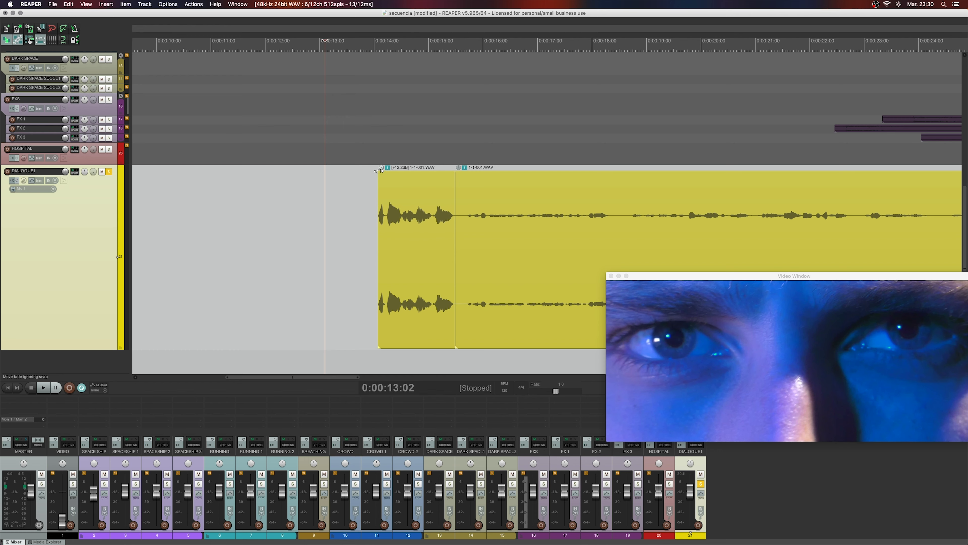
{"action": "mouse_move", "coordinate": [66, 174]}
{"action": "scroll", "coordinate": [63, 172], "scroll_direction": "up", "scroll_amount": 3}
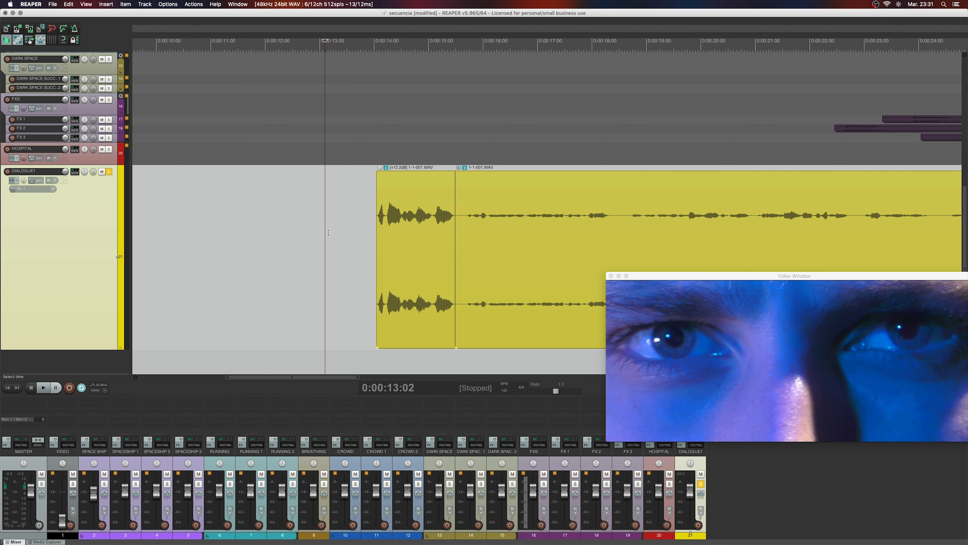
- Open the first DIALOGUE1 clip's media item properties, review the fade-in and fade-out settings, and close them
{"action": "left_click", "coordinate": [419, 233]}
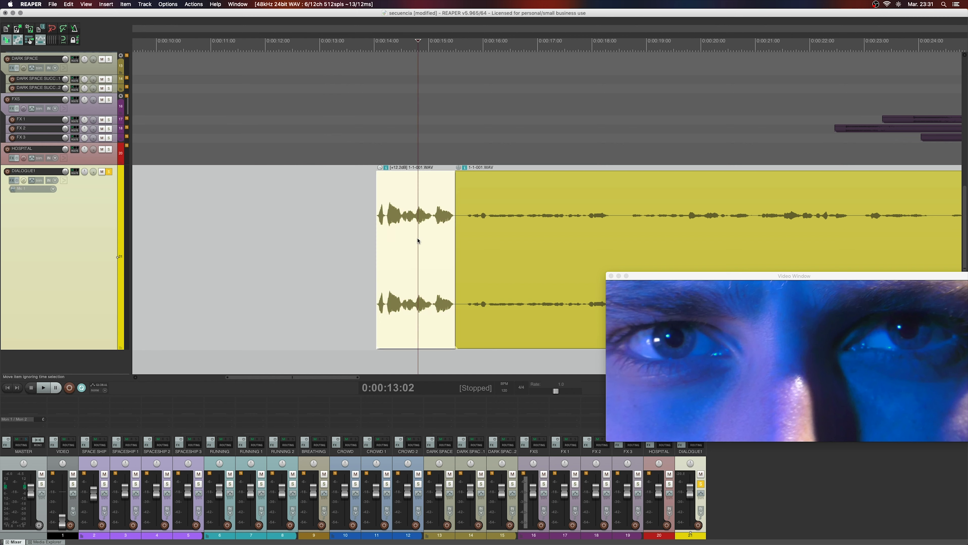
{"action": "double_click", "coordinate": [399, 242]}
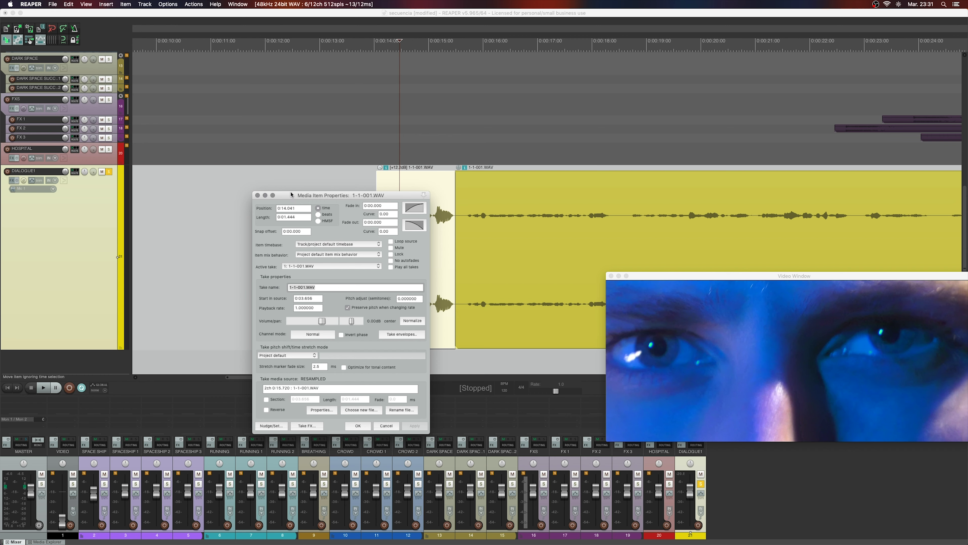
{"action": "left_click_drag", "start_coordinate": [291, 195], "coordinate": [230, 128]}
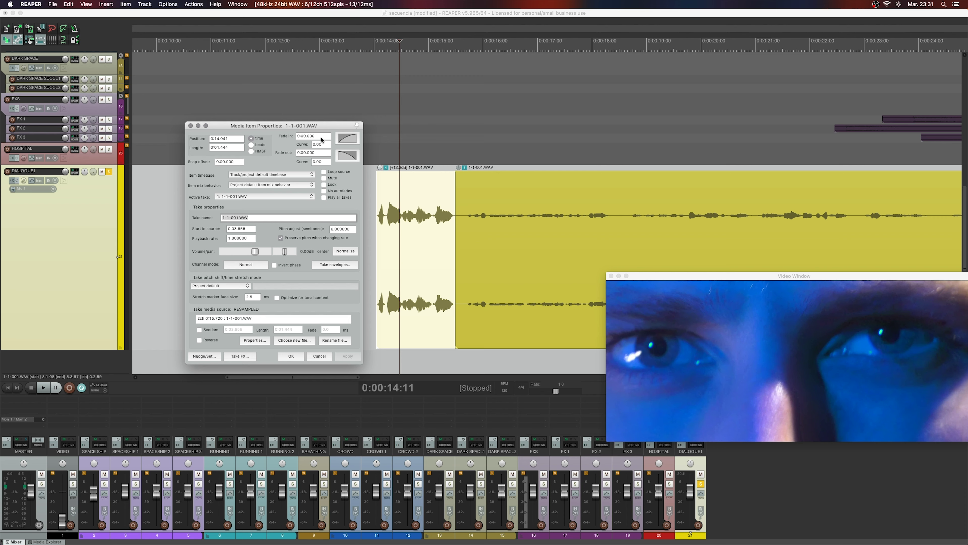
{"action": "left_click", "coordinate": [190, 126]}
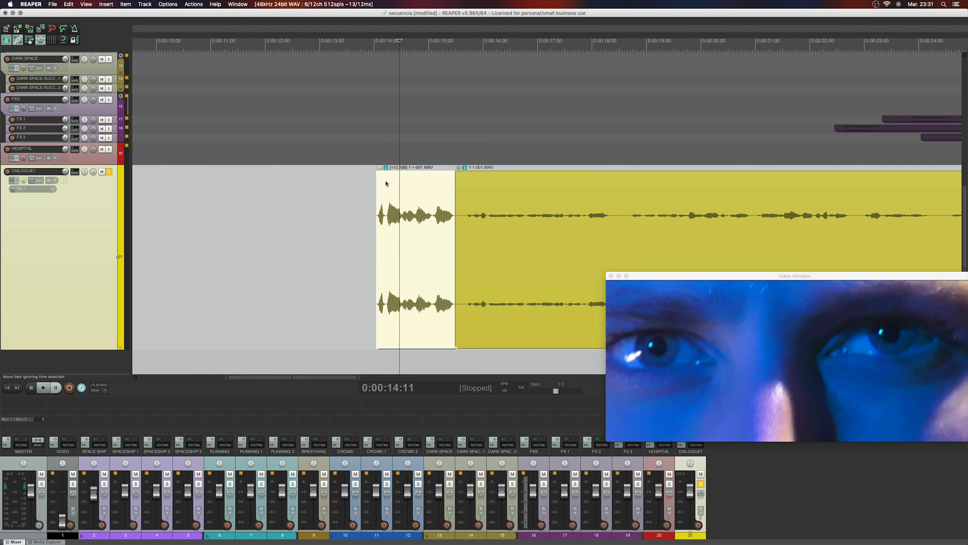
- Add a fade-in of about 0.76 seconds to the first DIALOGUE1 clip, reopen its properties, and listen to the clip
{"action": "left_click_drag", "start_coordinate": [377, 172], "coordinate": [415, 176]}
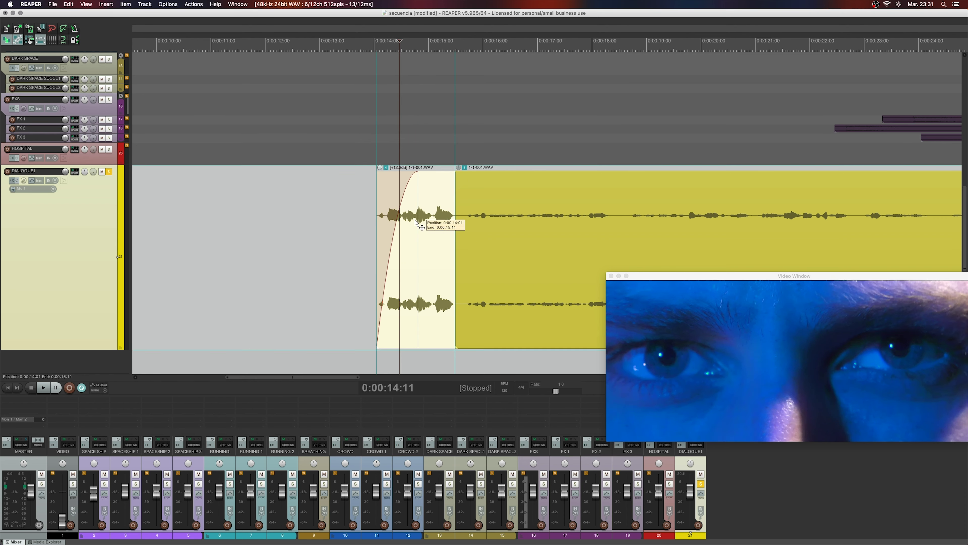
{"action": "double_click", "coordinate": [415, 175]}
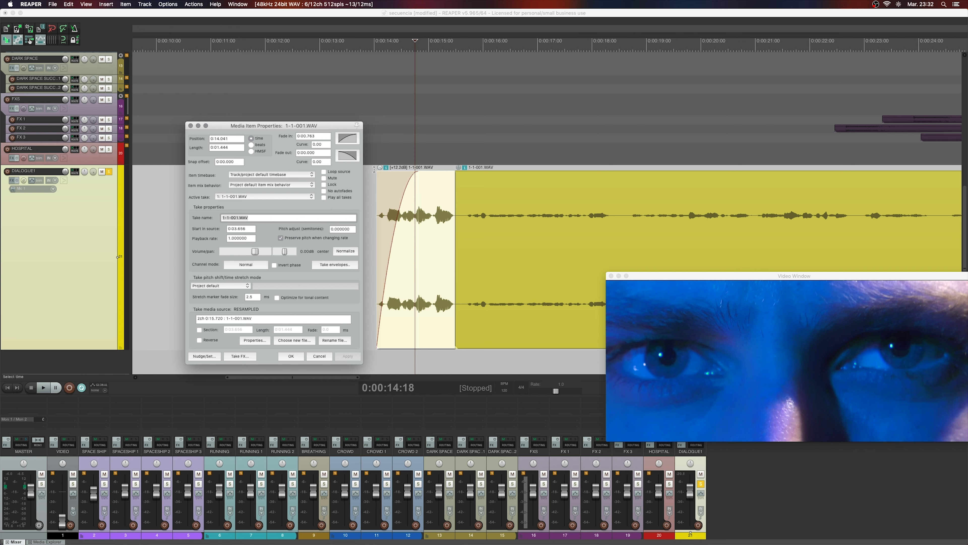
{"action": "left_click", "coordinate": [372, 178]}
{"action": "key", "text": "space"}
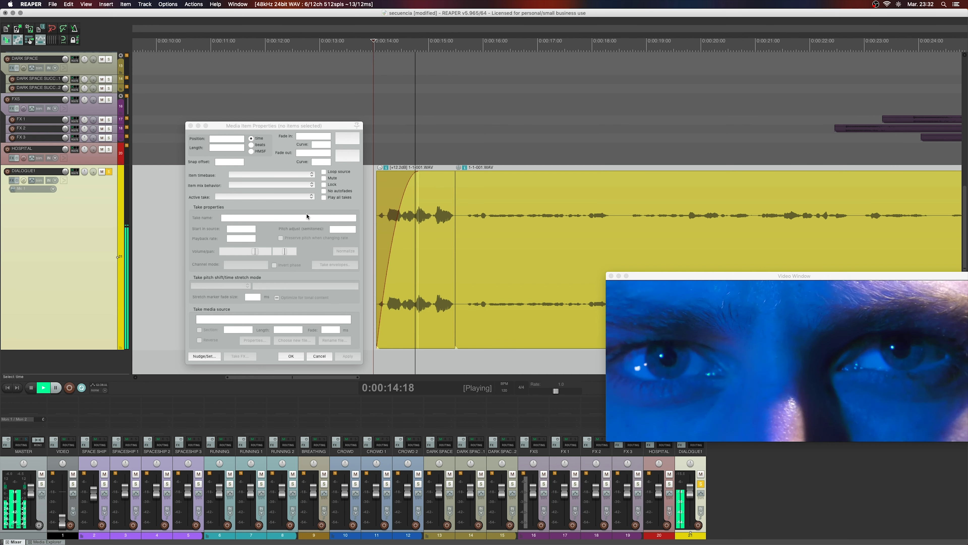
{"action": "key", "text": "space"}
- Rename the first DIALOGUE1 clip's take as "laser a nucléon"
{"action": "left_click", "coordinate": [413, 216]}
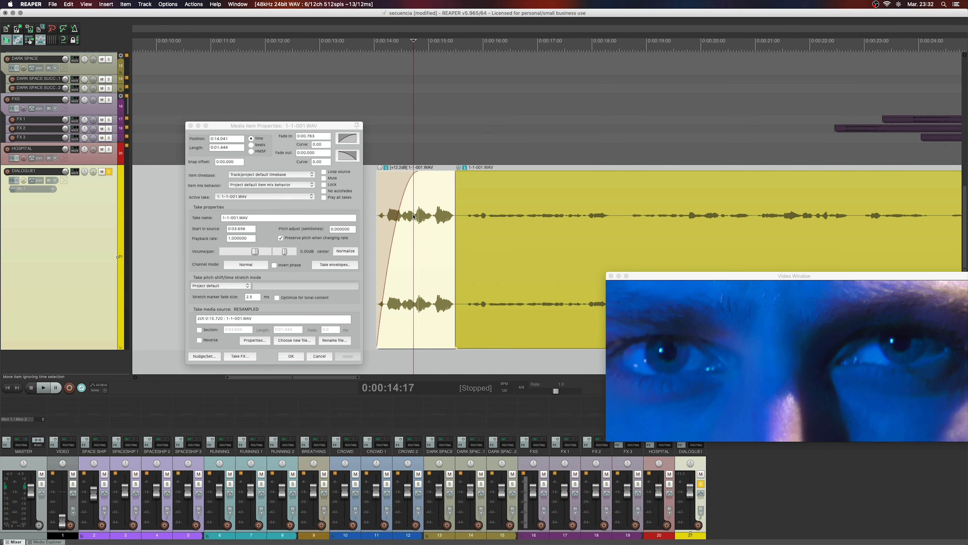
{"action": "left_click", "coordinate": [230, 220]}
{"action": "left_click_drag", "start_coordinate": [223, 218], "coordinate": [239, 218]}
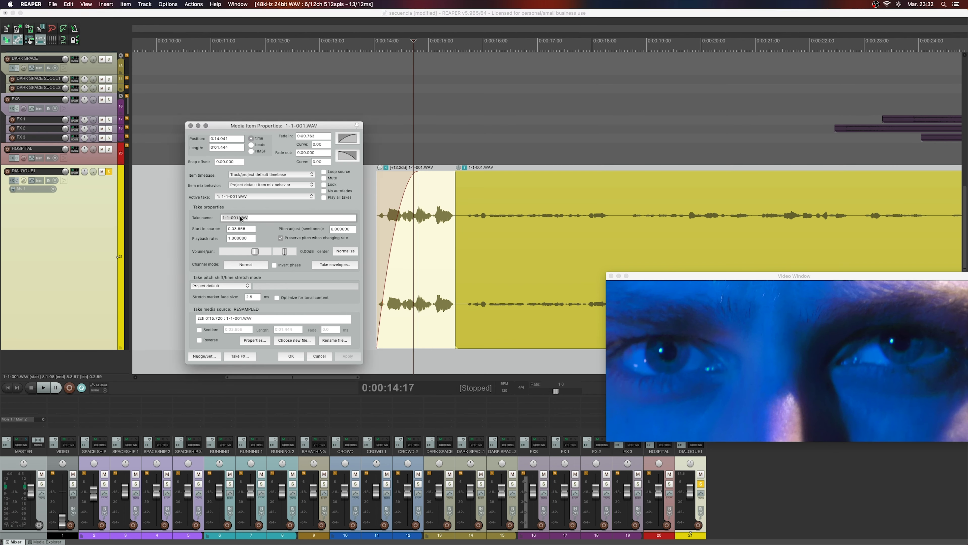
{"action": "type", "text": "laser a nucléon"}
{"action": "left_click", "coordinate": [429, 165]}
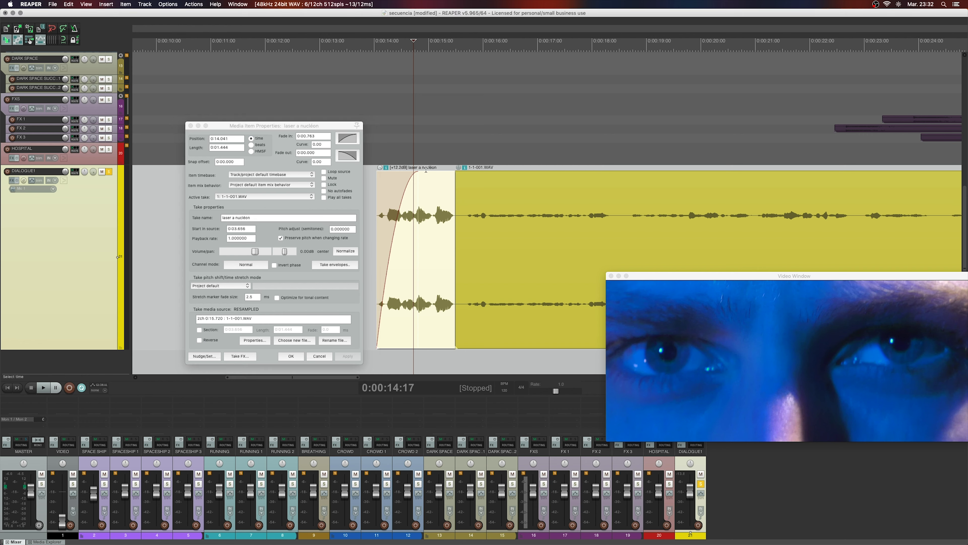
- Try raising the "laser a nucléon" take volume by about 4.87 dB, and reset it to 0.00 dB
{"action": "left_click", "coordinate": [254, 257]}
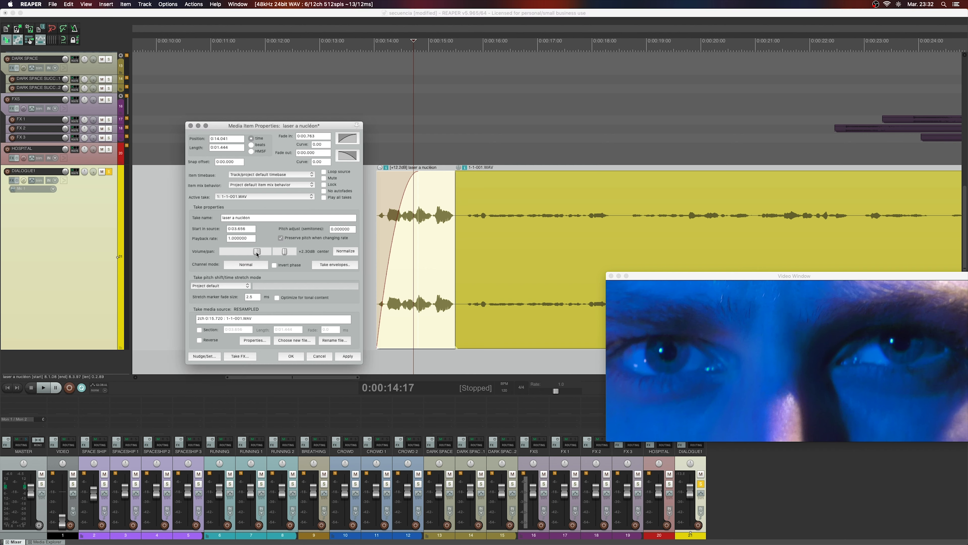
{"action": "left_click_drag", "start_coordinate": [257, 254], "coordinate": [259, 254]}
{"action": "left_click", "coordinate": [348, 357]}
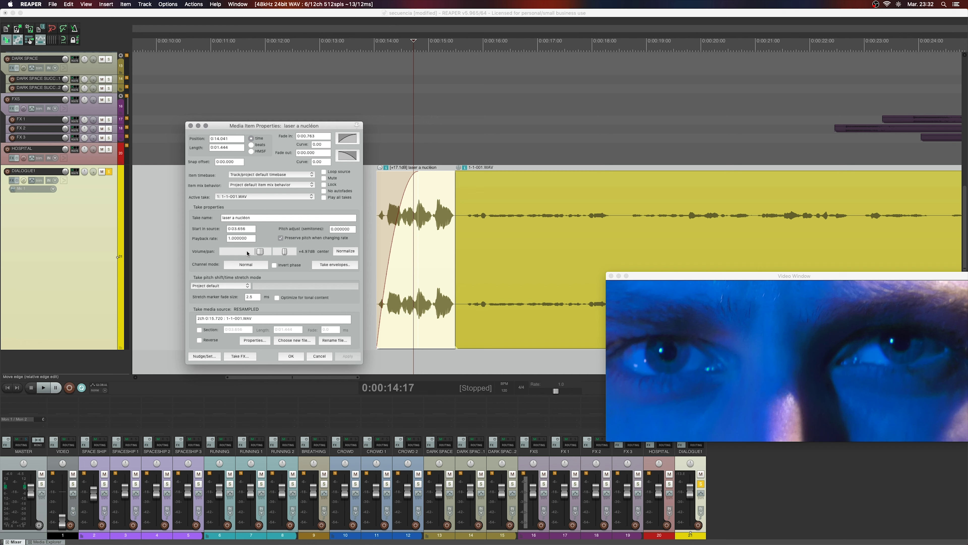
{"action": "mouse_move", "coordinate": [381, 171]}
{"action": "double_click", "coordinate": [260, 253]}
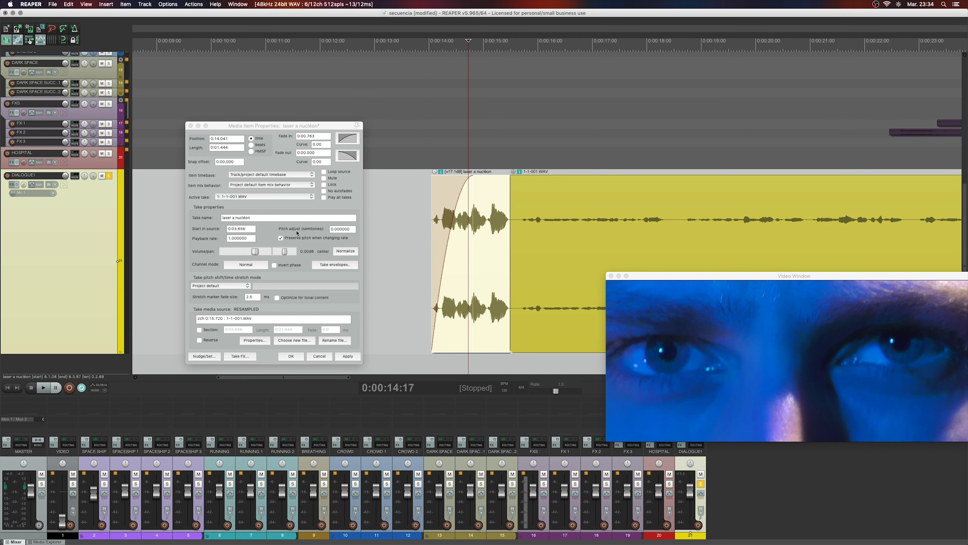
- Set the "laser a nucléon" take's pitch adjustment to 5 semitones, apply it, and listen from just before the clip
{"action": "left_click", "coordinate": [332, 230]}
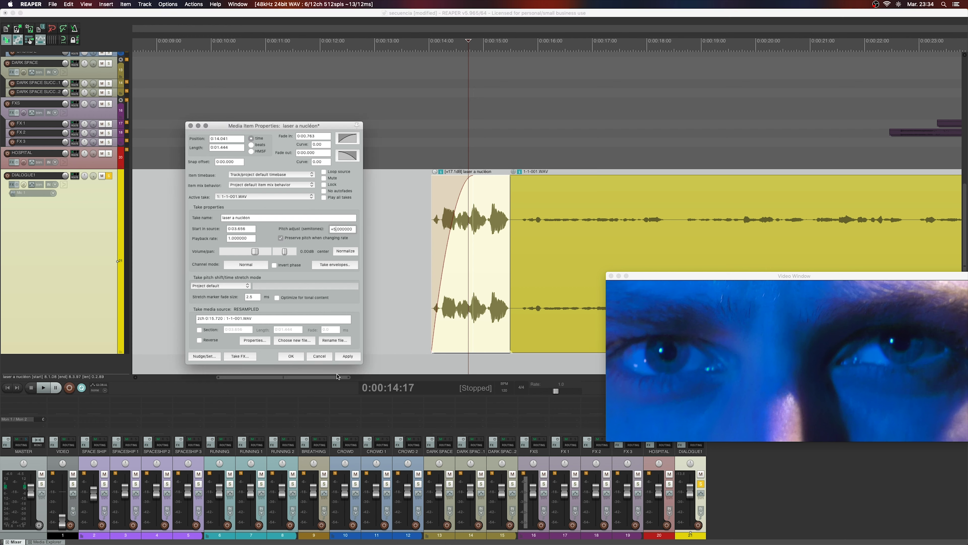
{"action": "left_click", "coordinate": [344, 357]}
{"action": "left_click", "coordinate": [419, 185]}
{"action": "key", "text": "space"}
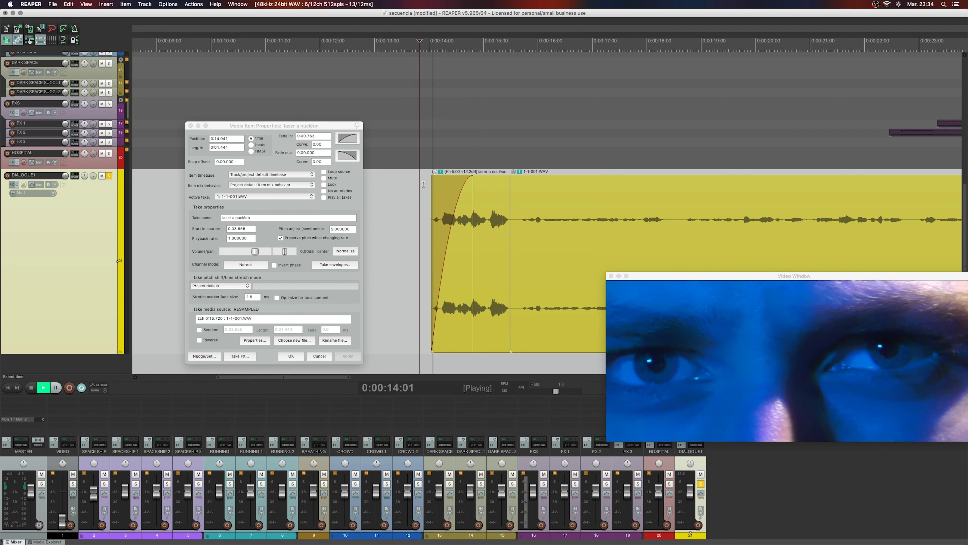
{"action": "key", "text": "space"}
- Reset the "laser a nucléon" take's pitch adjustment to 0 semitones
{"action": "left_click", "coordinate": [488, 216]}
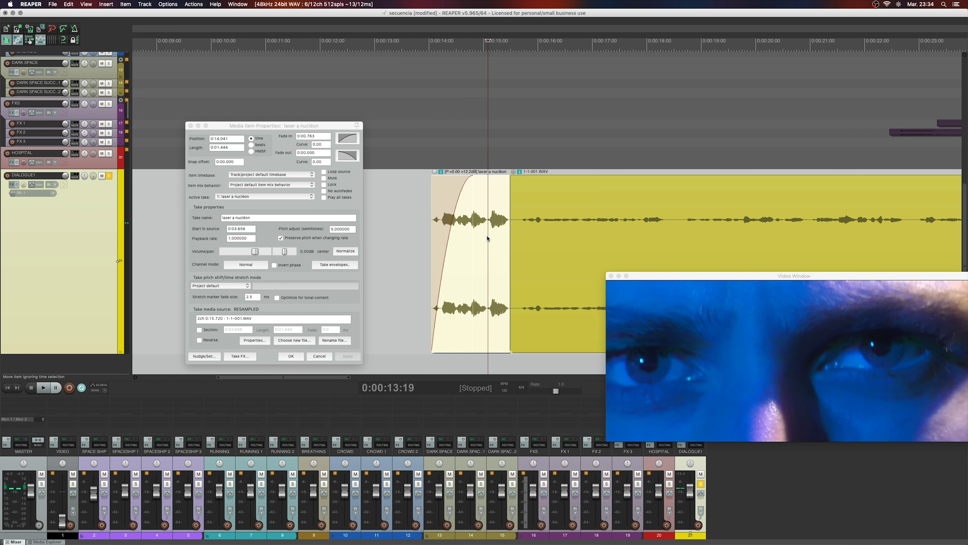
{"action": "left_click", "coordinate": [333, 230]}
{"action": "type", "text": "0"}
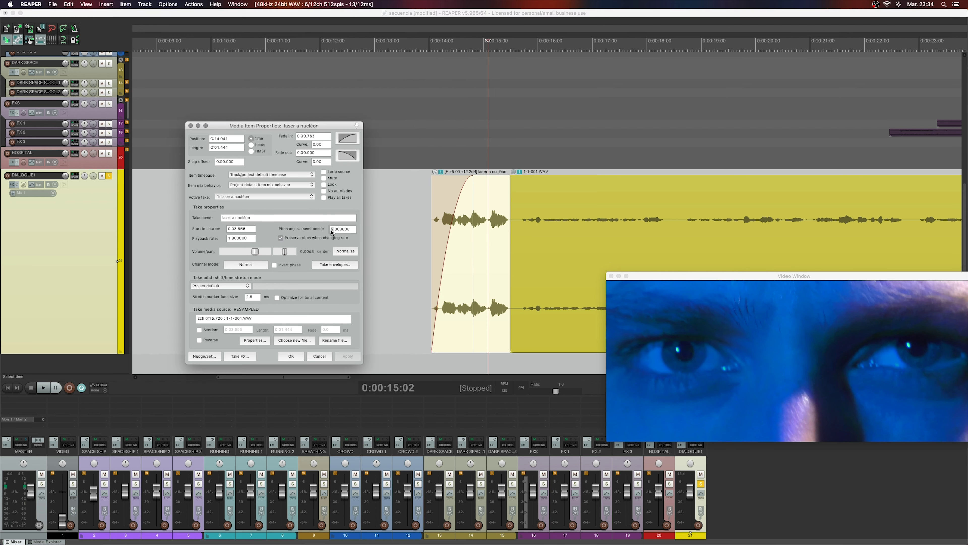
{"action": "key", "text": "Return"}
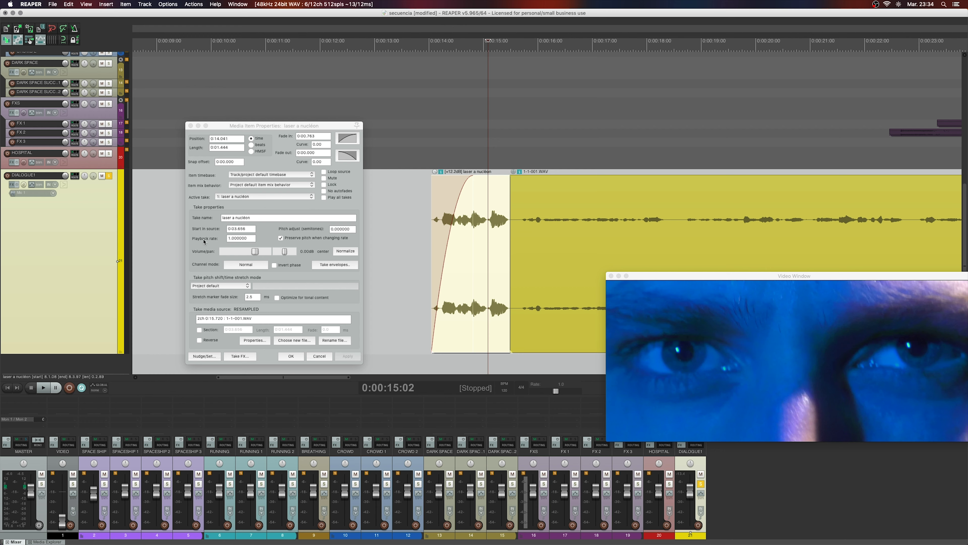
- Set the "laser a nucléon" take's playback rate to 2, apply it, and listen from 0:00:13:23
{"action": "left_click", "coordinate": [229, 240]}
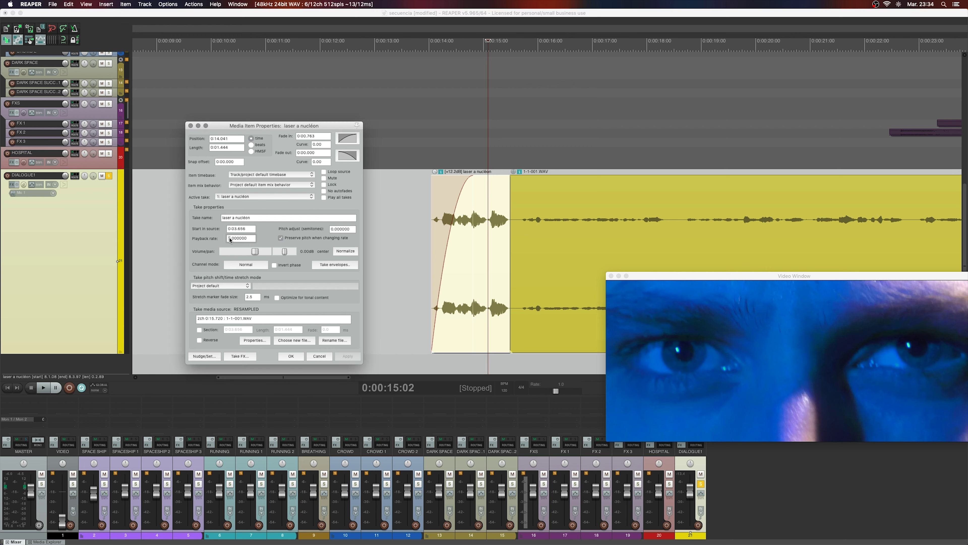
{"action": "key", "text": "BackSpace"}
{"action": "type", "text": "2"}
{"action": "left_click", "coordinate": [348, 360]}
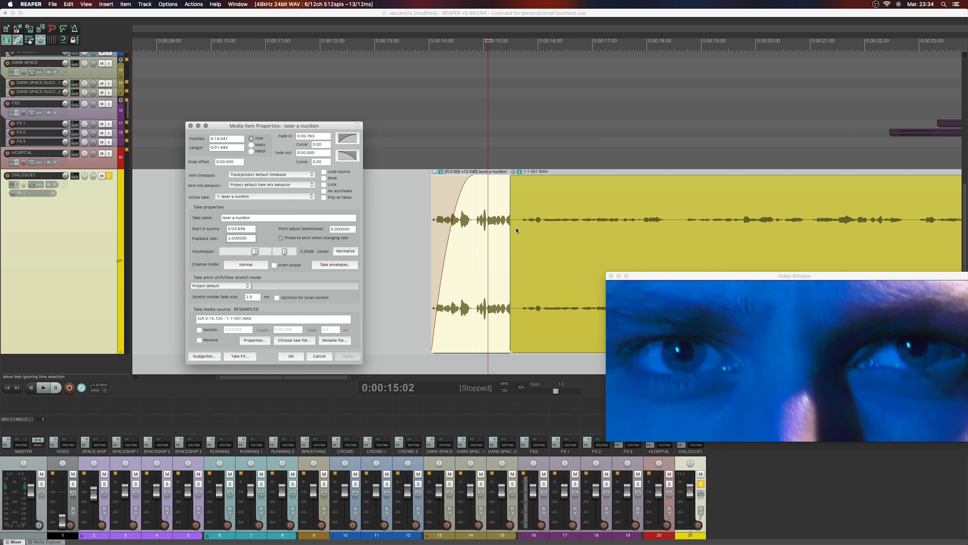
{"action": "left_click", "coordinate": [428, 47]}
{"action": "key", "text": "space"}
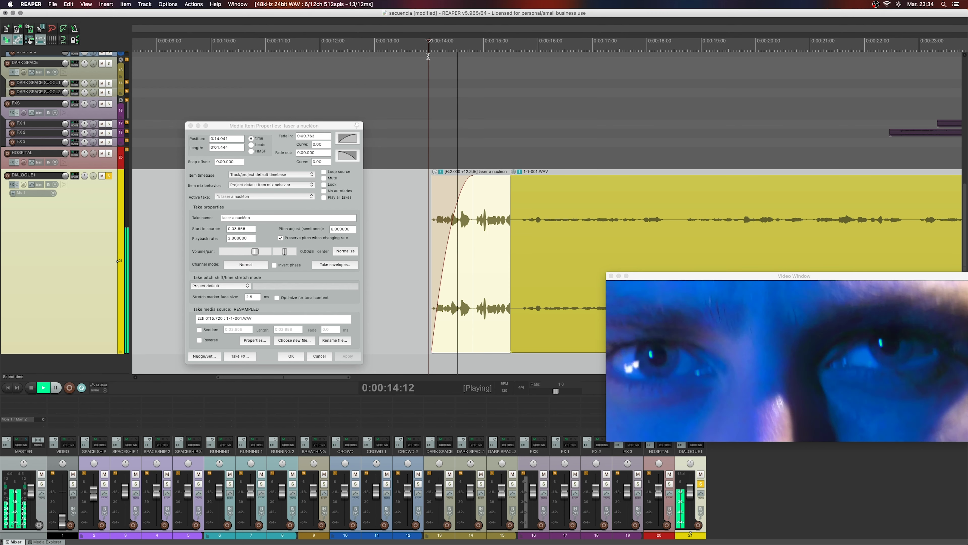
{"action": "key", "text": "space"}
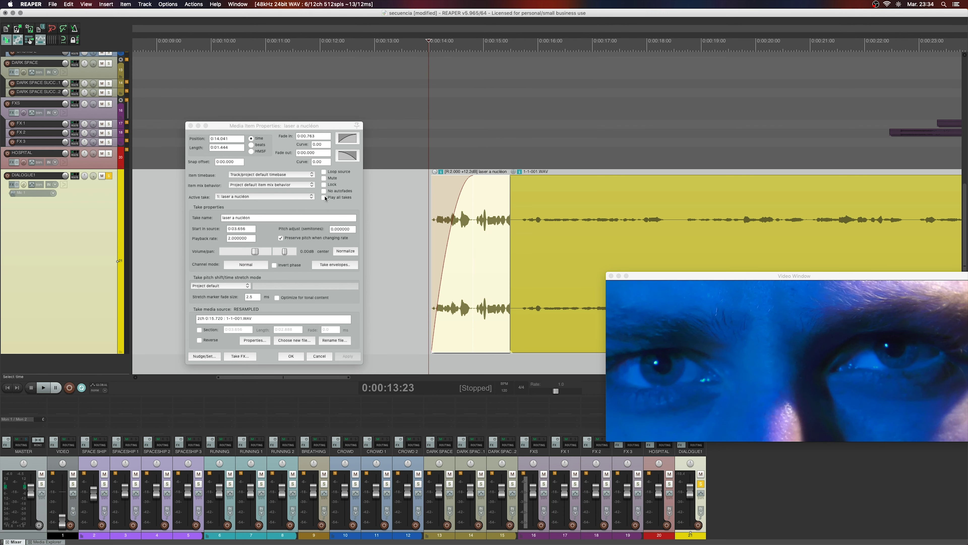
- Time-stretch the "laser a nucléon" clip by pulling its start back to about 13.98 seconds
{"action": "mouse_move", "coordinate": [430, 256]}
{"action": "left_mouse_down"}
{"action": "mouse_move", "coordinate": [449, 255]}
{"action": "mouse_move", "coordinate": [426, 255]}
{"action": "left_mouse_up"}
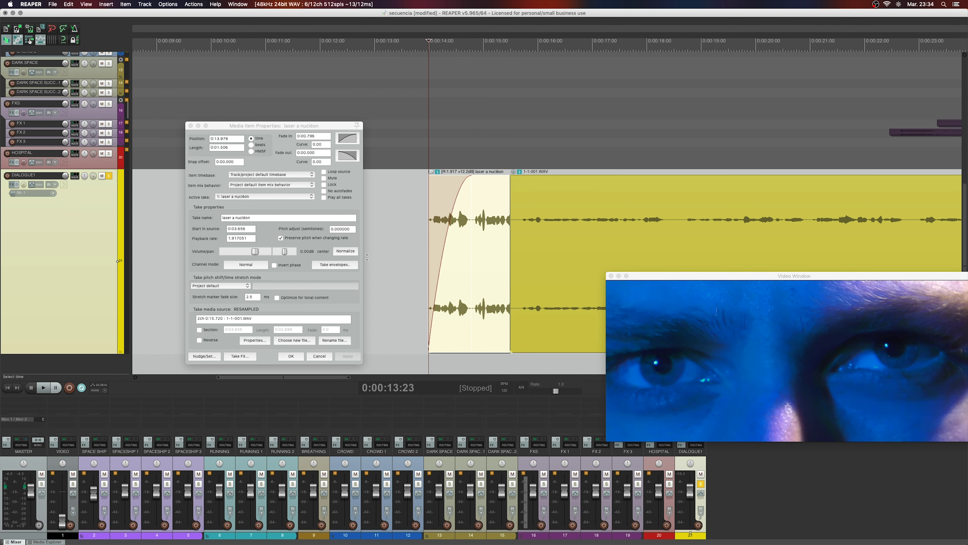
- Examine the take's channel mode options, including the Mono (3-64) choices, and leave the mode as Normal
{"action": "left_click", "coordinate": [246, 264]}
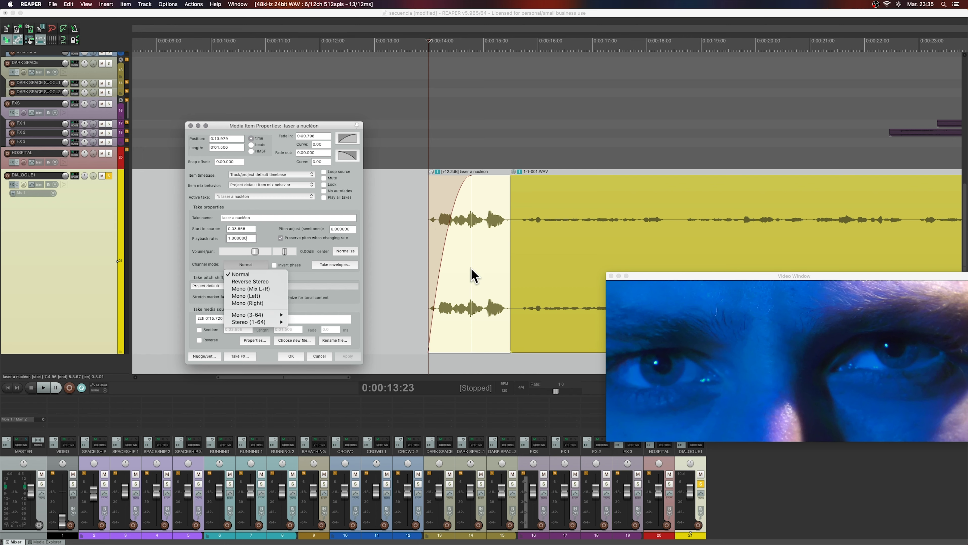
{"action": "mouse_move", "coordinate": [260, 318]}
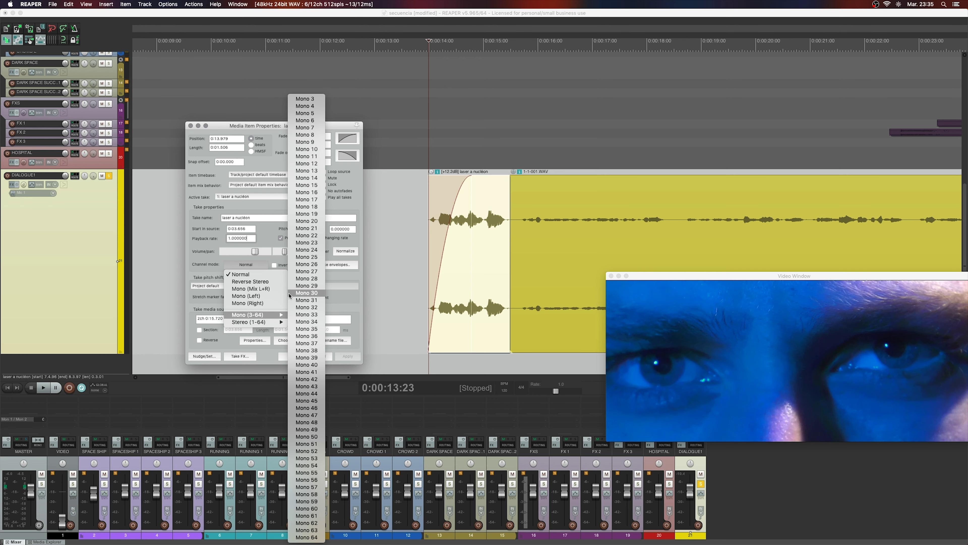
{"action": "left_click", "coordinate": [188, 311]}
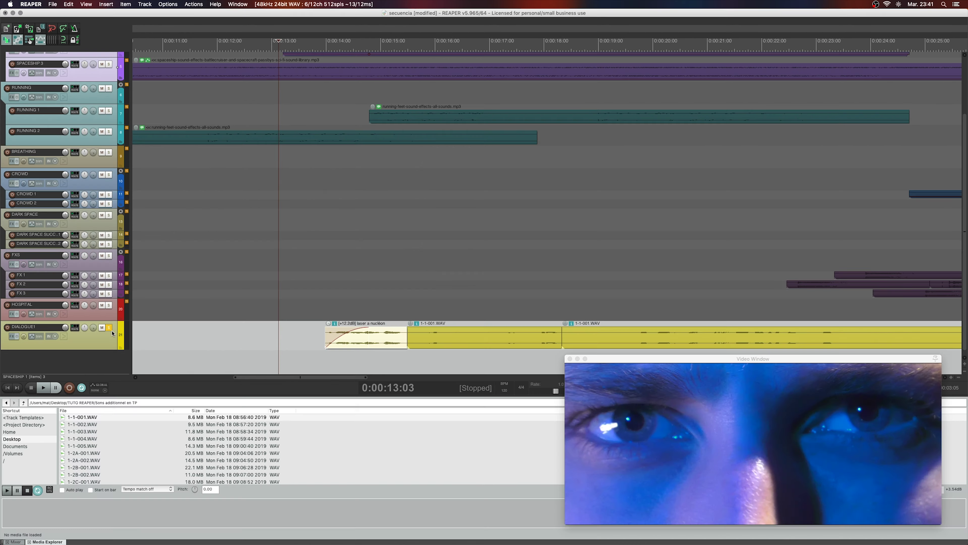